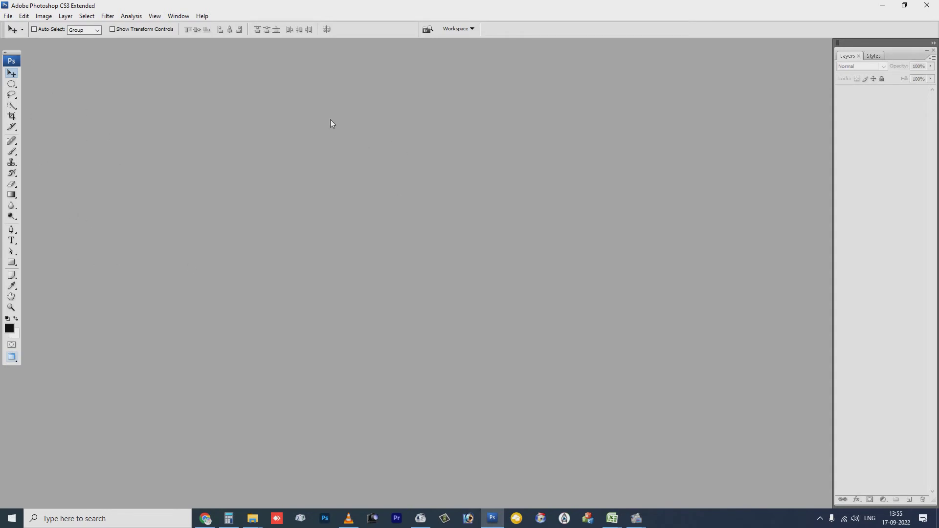
# - Create a new 2000 × 1500 px white document and draw a black square shape near its top-left corner
pyautogui.hotkey('ctrl', 'n')
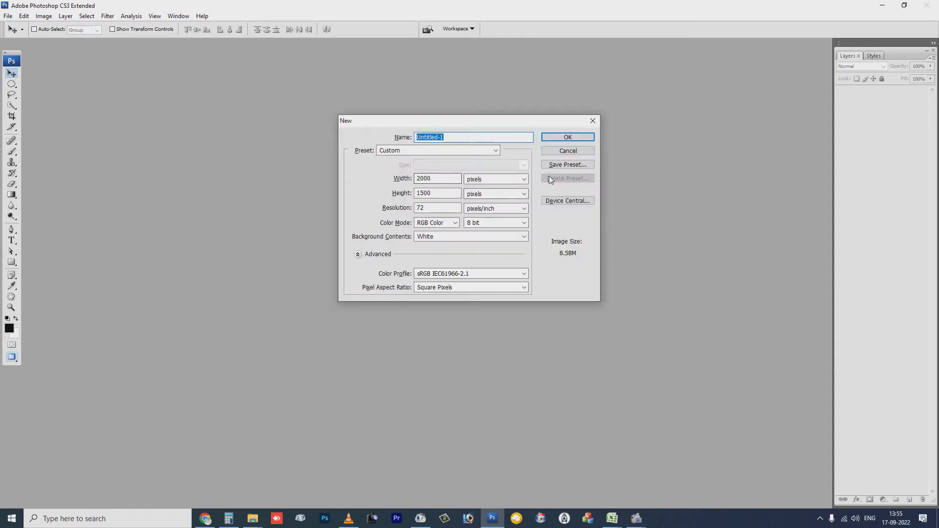
pyautogui.click(568, 137)
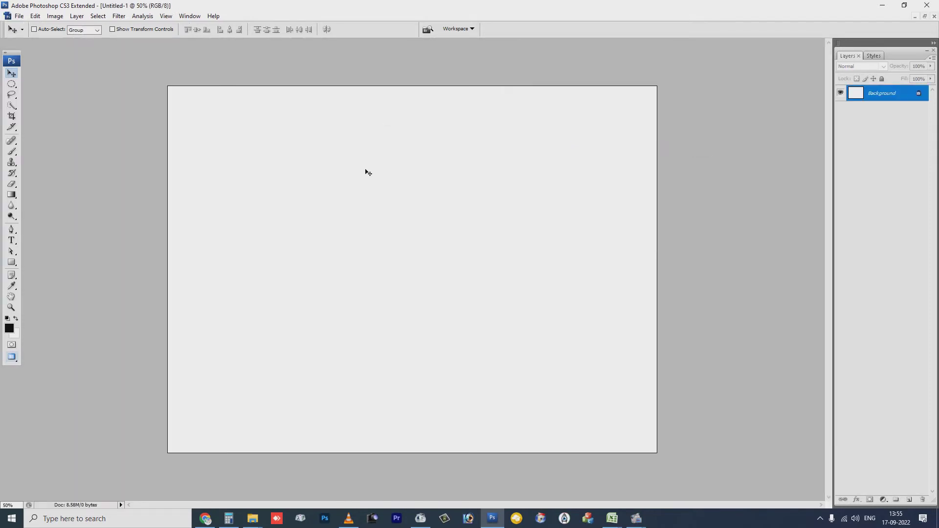
pyautogui.click(12, 263)
pyautogui.moveTo(14, 266); pyautogui.dragTo(61, 262)
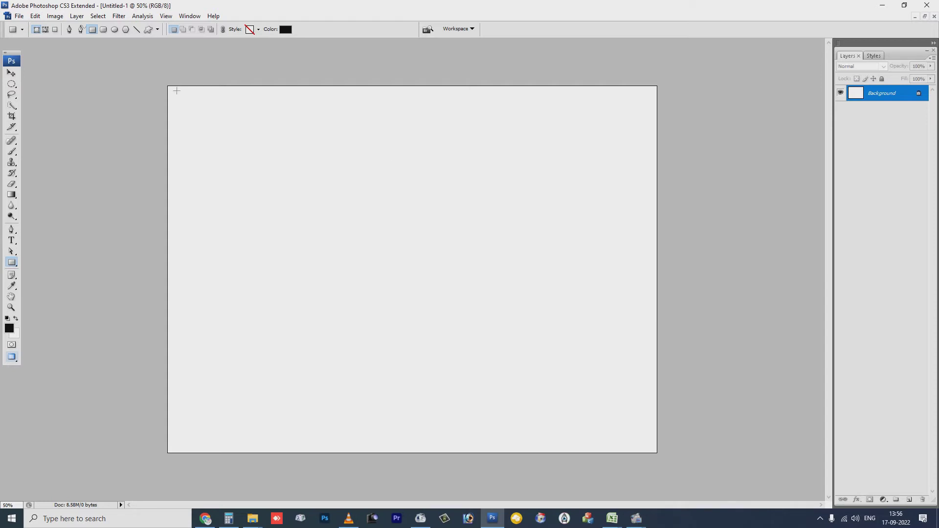
pyautogui.moveTo(177, 92); pyautogui.dragTo(219, 131)
pyautogui.moveTo(219, 131); pyautogui.dragTo(220, 135)
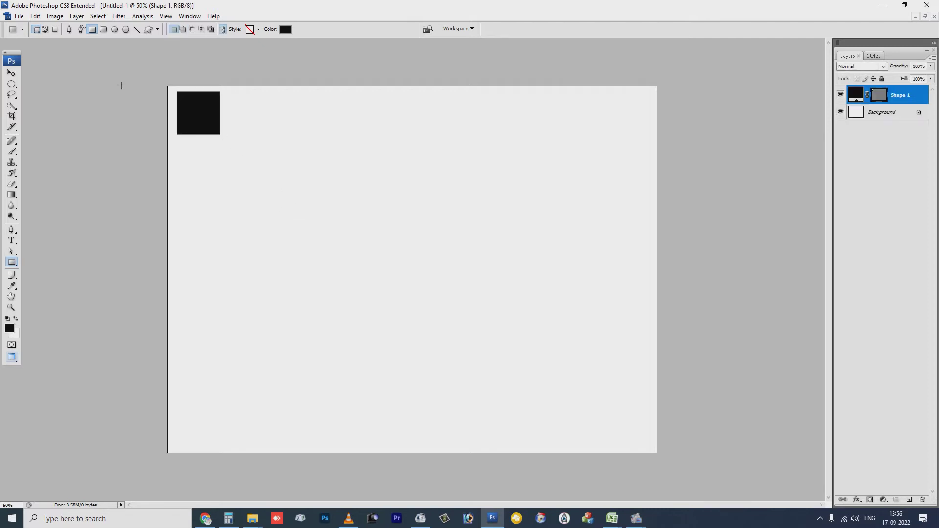
pyautogui.click(11, 73)
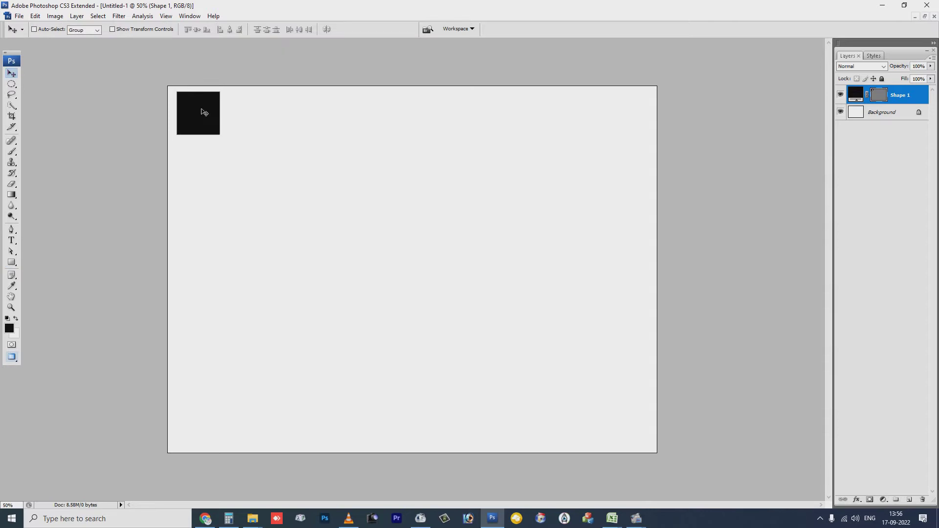
# - Convert the Shape 1 layer to a smart object from its layer menu
pyautogui.rightClick(908, 97)
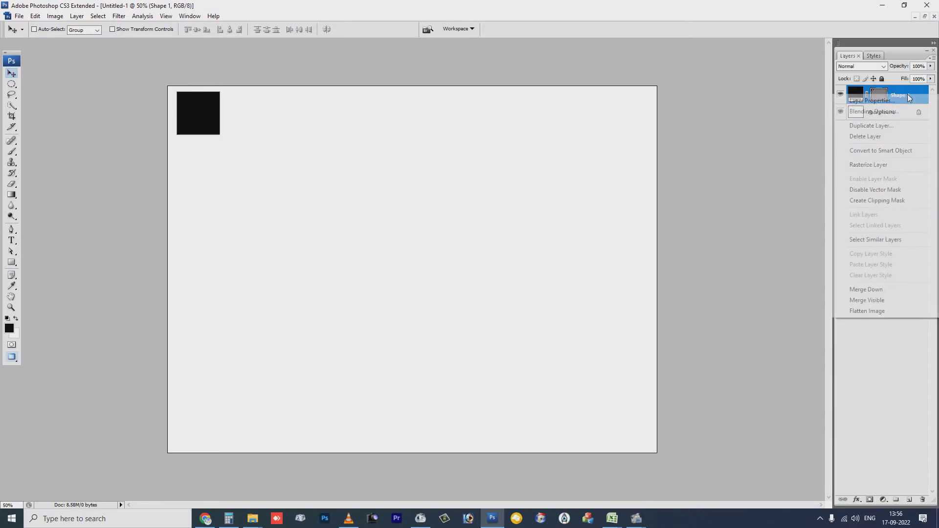
pyautogui.click(902, 150)
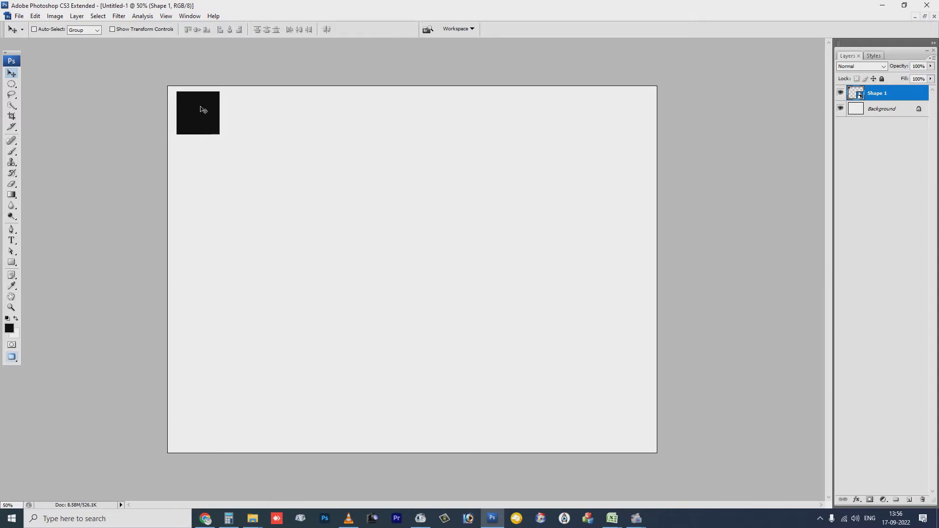
# - Duplicate the square twice below itself, leaving thin white gaps between the three squares
pyautogui.keyDown('alt'); pyautogui.moveTo(190, 106); pyautogui.dragTo(202, 149); pyautogui.keyUp('alt')
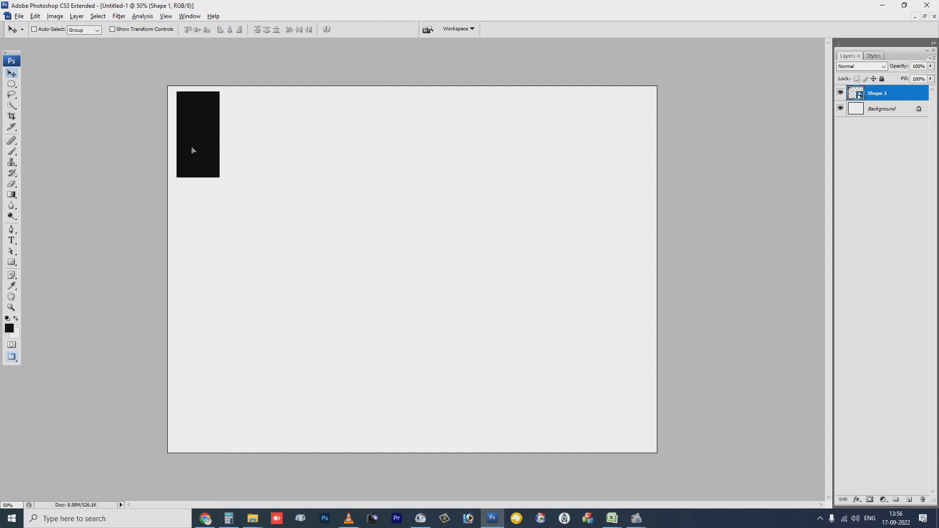
pyautogui.press('Down')
pyautogui.press('Down')
pyautogui.press('Down')
pyautogui.press('Down')
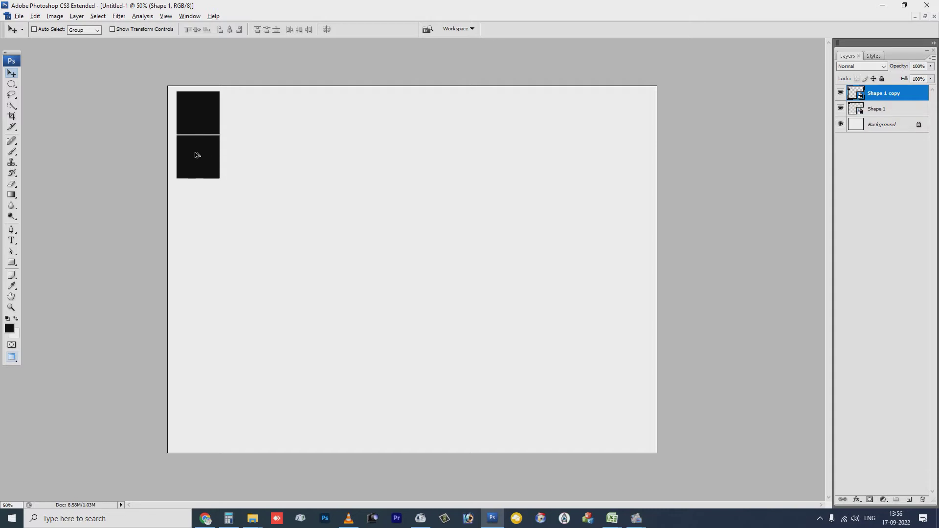
pyautogui.keyDown('alt'); pyautogui.moveTo(197, 155); pyautogui.dragTo(195, 198); pyautogui.keyUp('alt')
pyautogui.press('Down')
pyautogui.press('Down')
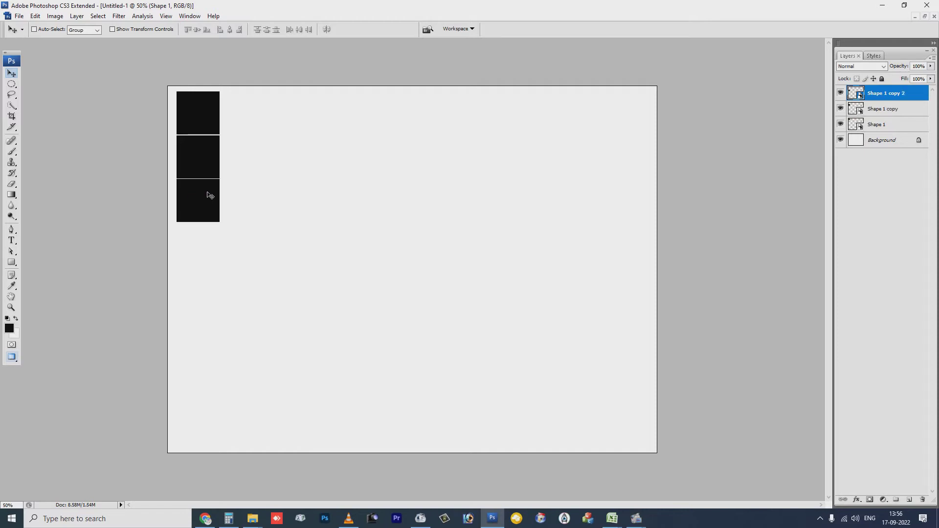
pyautogui.press('Down')
# - Duplicate the three squares as a group to extend the column to nine squares
pyautogui.keyDown('shift'); pyautogui.click(892, 129); pyautogui.keyUp('shift')
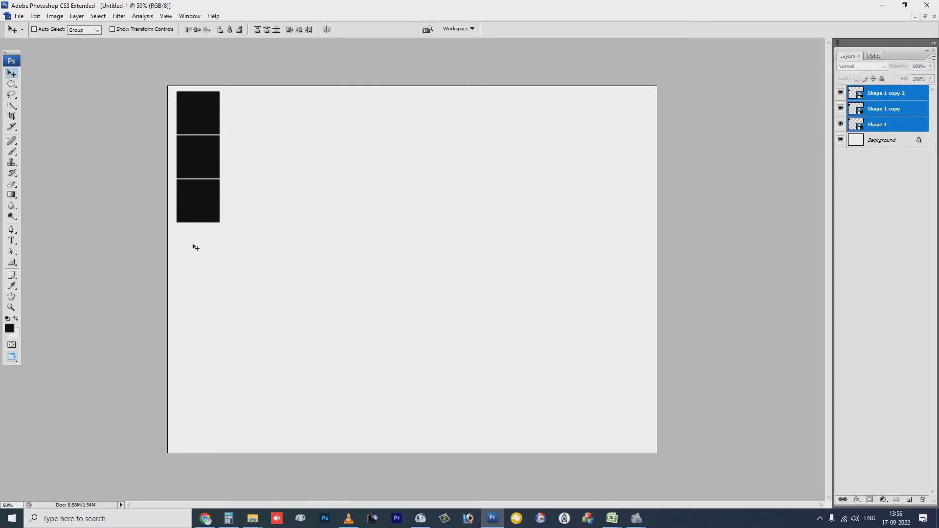
pyautogui.moveTo(199, 208); pyautogui.dragTo(199, 335)
pyautogui.press('Down')
pyautogui.press('Down')
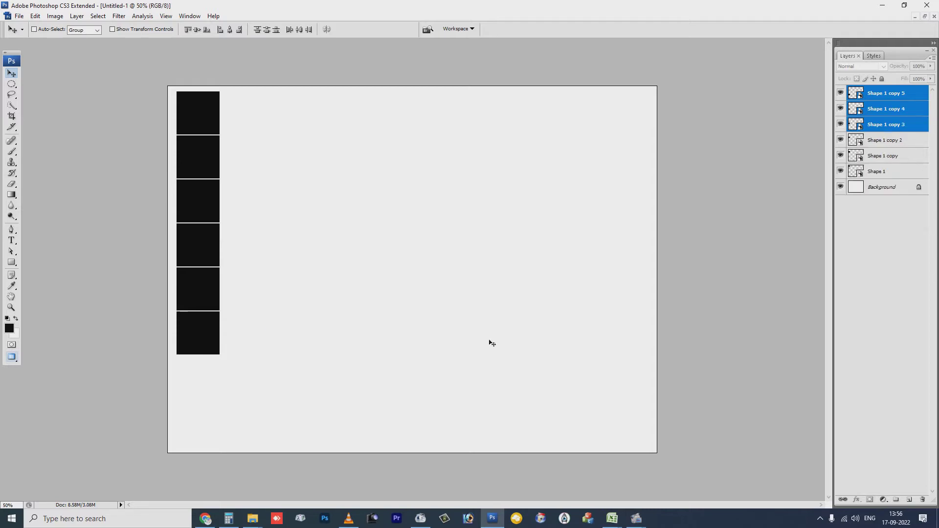
pyautogui.moveTo(203, 280)
pyautogui.mouseDown()
pyautogui.moveTo(211, 375)
pyautogui.moveTo(201, 368)
pyautogui.mouseUp()
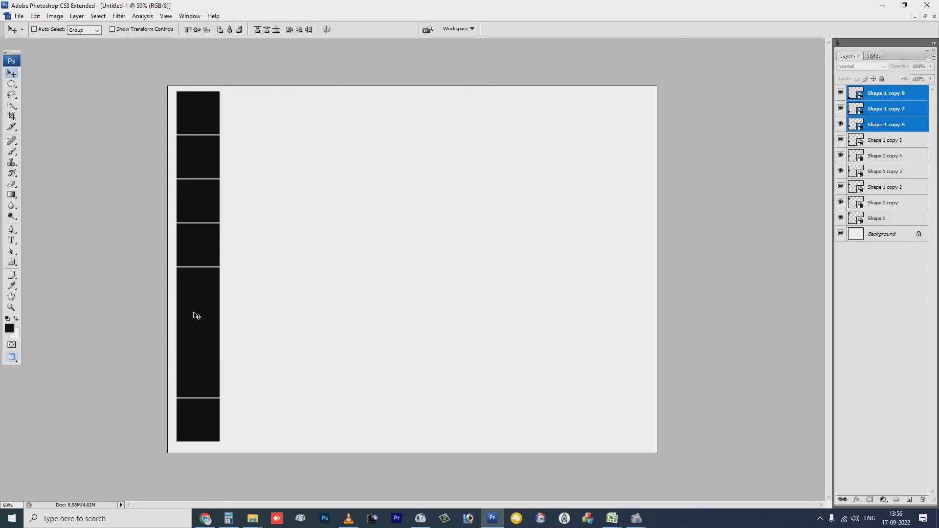
pyautogui.moveTo(195, 314)
pyautogui.mouseDown()
pyautogui.moveTo(191, 361)
pyautogui.moveTo(220, 365)
pyautogui.mouseUp()
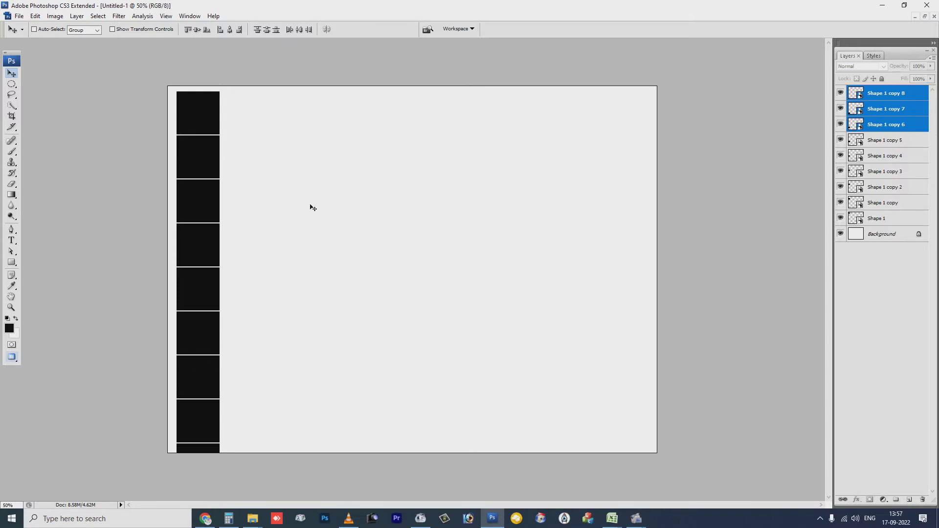
pyautogui.hotkey('ctrl', 't')
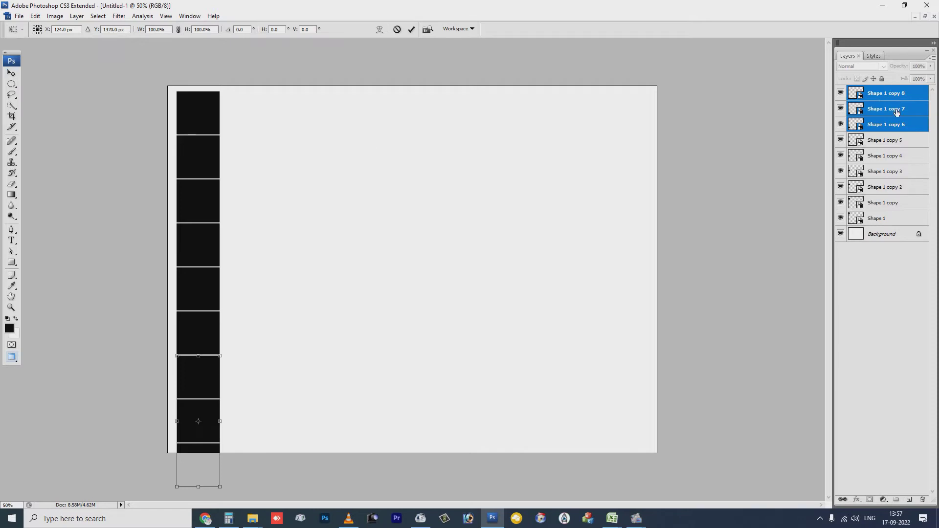
pyautogui.press('Return')
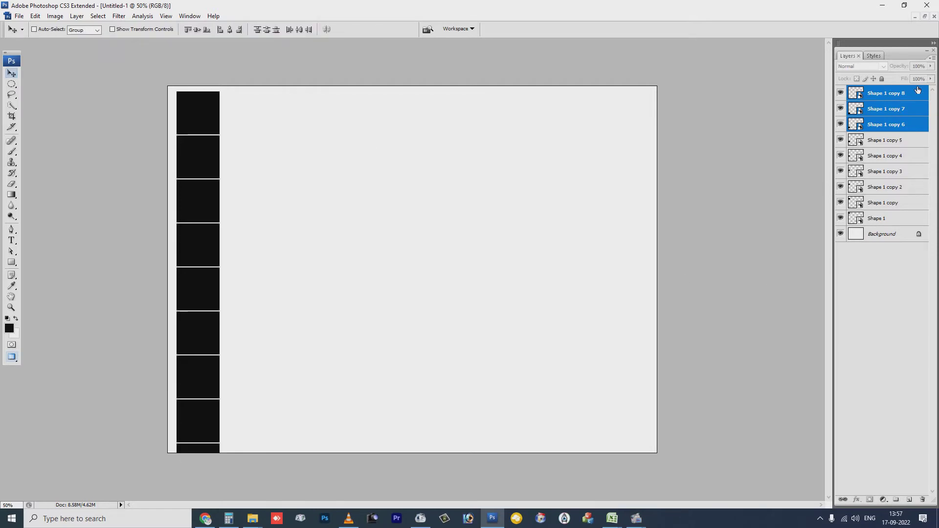
pyautogui.click(898, 93)
# - Scale all nine square layers together to 88.9% so the column fits the canvas
pyautogui.keyDown('shift'); pyautogui.click(897, 218); pyautogui.keyUp('shift')
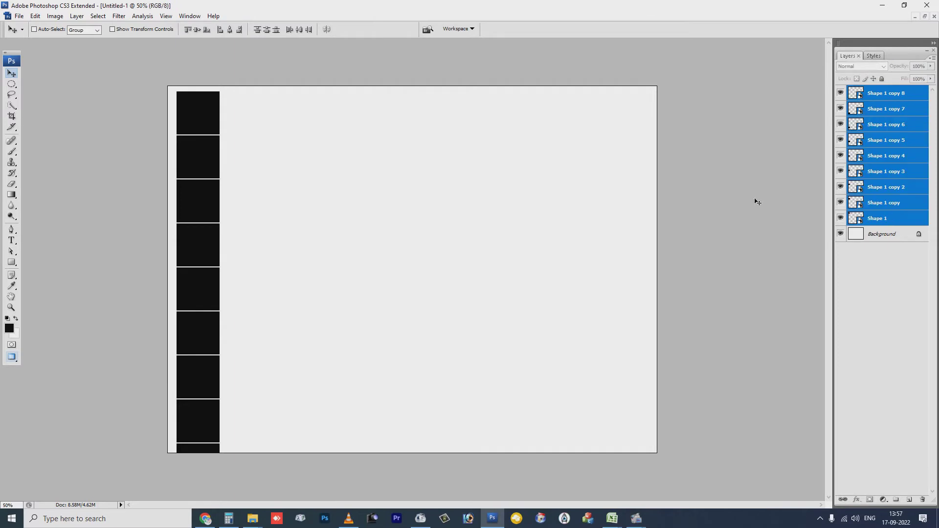
pyautogui.hotkey('ctrl', 't')
pyautogui.moveTo(221, 90)
pyautogui.mouseDown()
pyautogui.moveTo(217, 133)
pyautogui.moveTo(195, 111)
pyautogui.mouseUp()
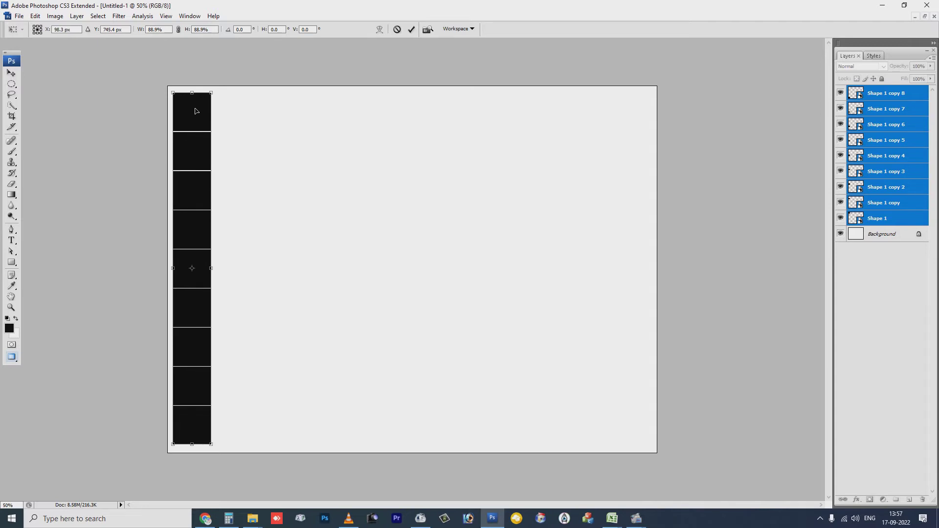
pyautogui.press('Return')
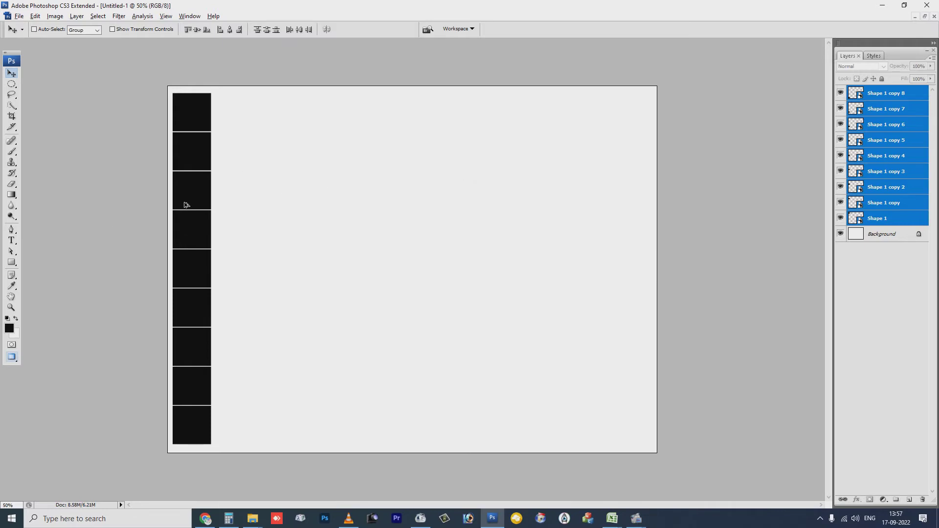
# - Duplicate the column rightward, then duplicate both columns to make four evenly spaced columns
pyautogui.moveTo(194, 166); pyautogui.dragTo(232, 168)
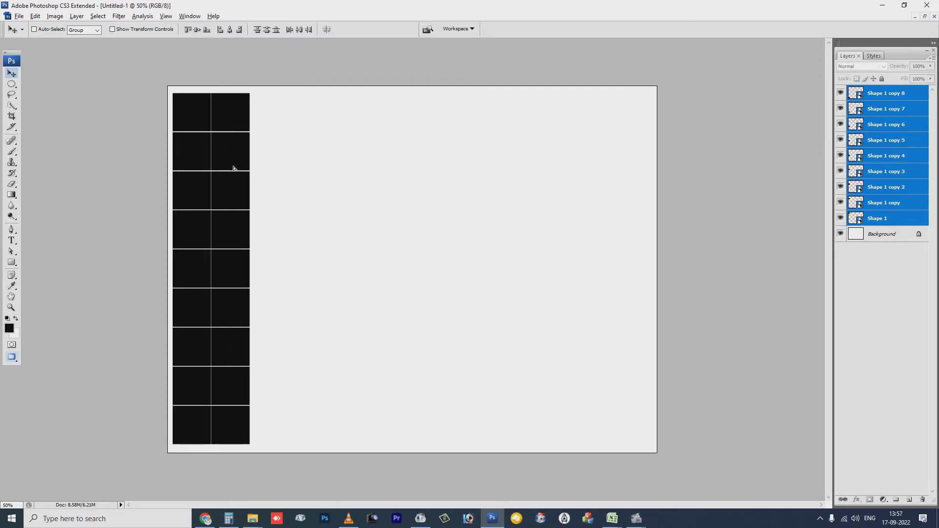
pyautogui.press('Right')
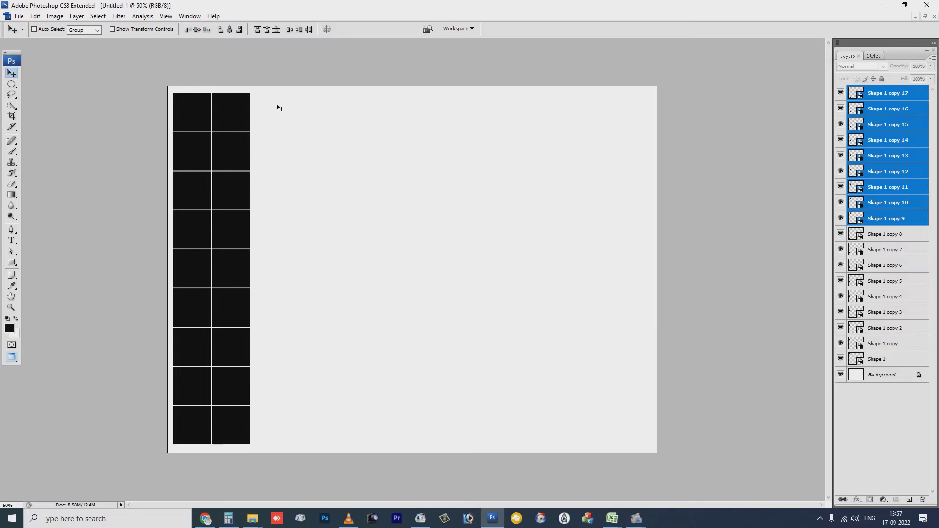
pyautogui.click(905, 94)
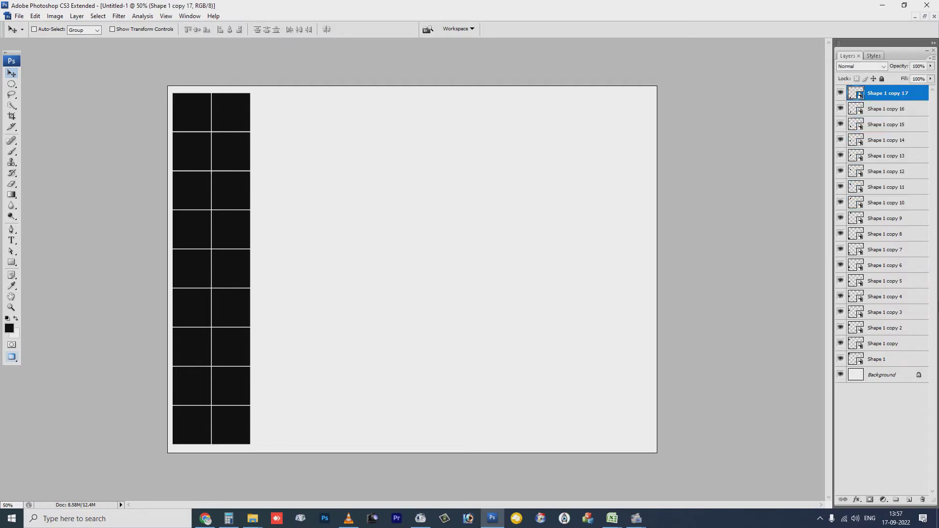
pyautogui.keyDown('shift'); pyautogui.click(883, 360); pyautogui.keyUp('shift')
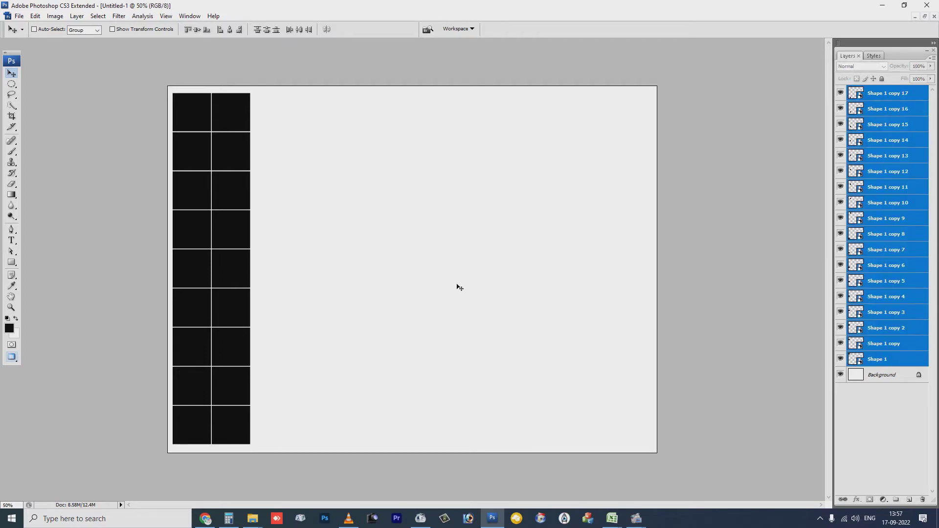
pyautogui.moveTo(222, 221); pyautogui.dragTo(300, 224)
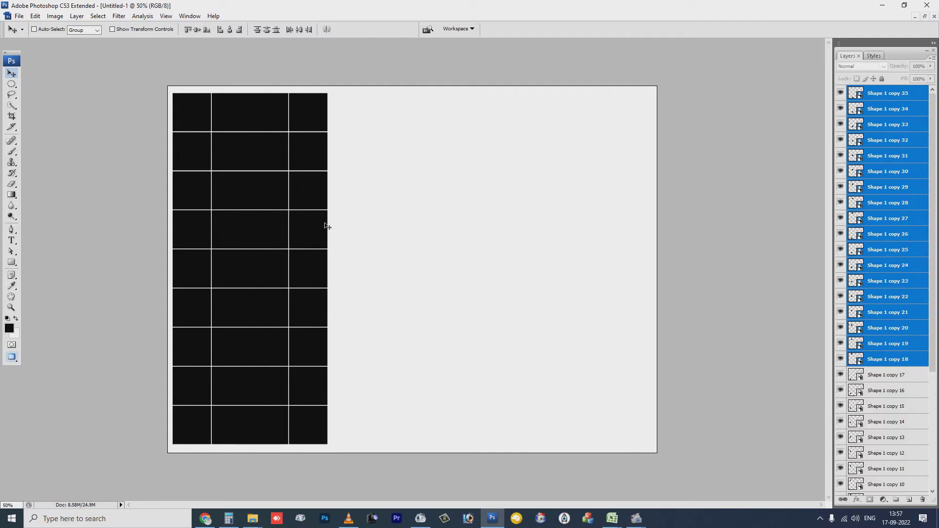
pyautogui.press('Right')
pyautogui.press('Right')
pyautogui.press('Right')
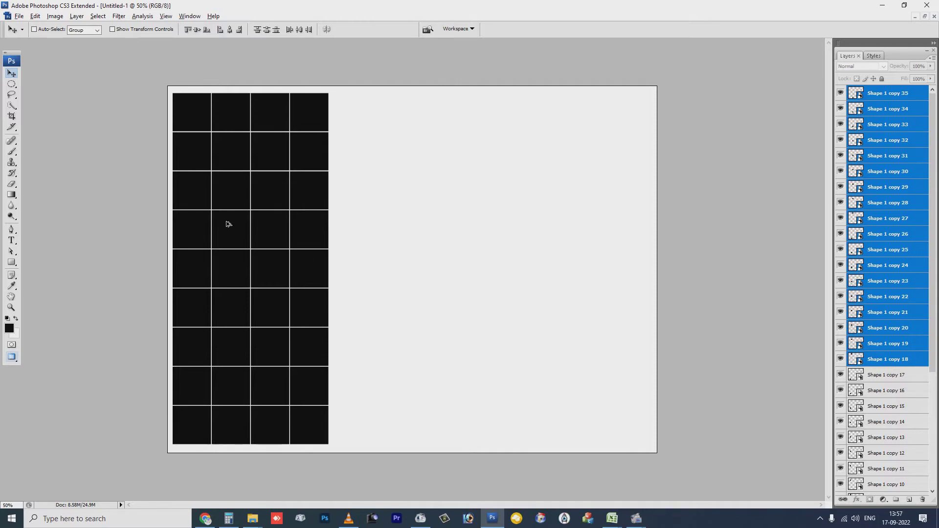
pyautogui.moveTo(215, 223); pyautogui.dragTo(294, 221)
# - Keep duplicating the columns and shifting them right until the grid has ten columns
pyautogui.hotkey('ctrl', 'j')
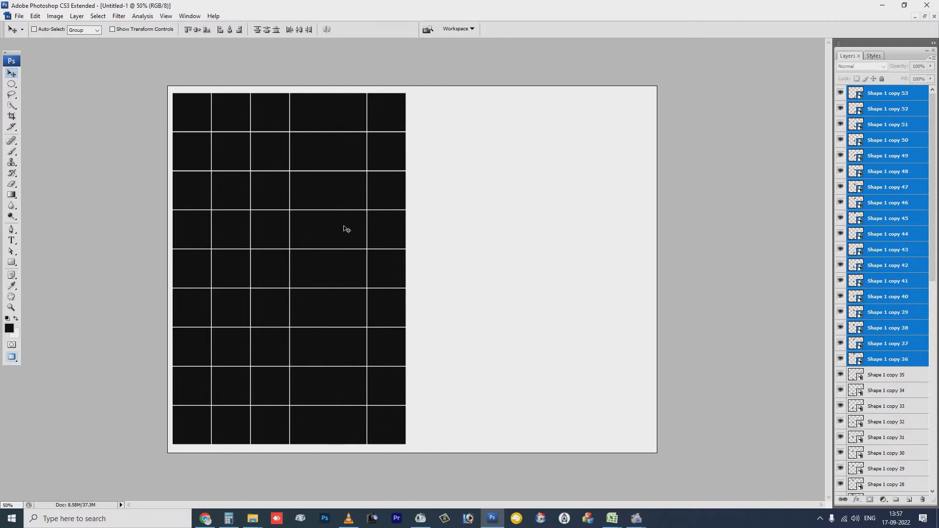
pyautogui.press('Right')
pyautogui.press('Right')
pyautogui.press('Right')
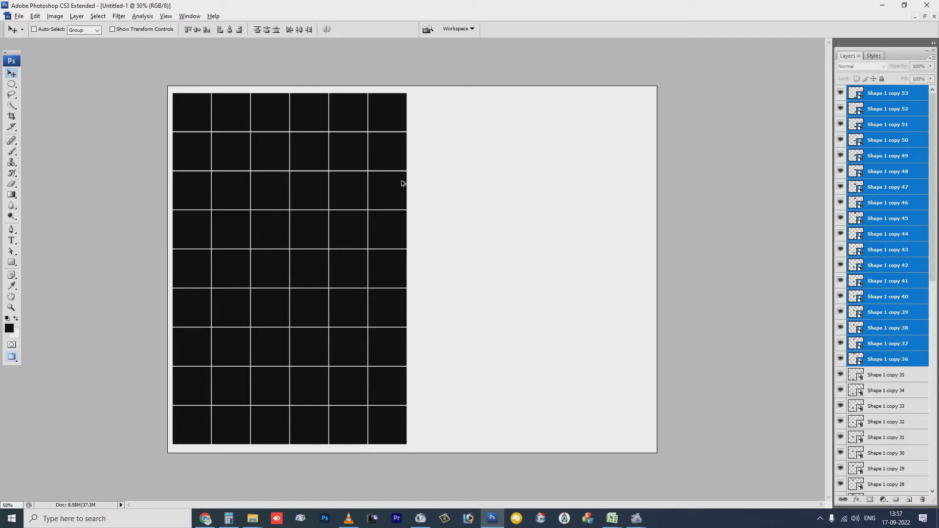
pyautogui.hotkey('shift', 'Right')
pyautogui.hotkey('shift', 'Right')
pyautogui.hotkey('shift', 'Right')
pyautogui.hotkey('ctrl', 'j')
pyautogui.hotkey('shift', 'Left')
pyautogui.hotkey('shift', 'Left')
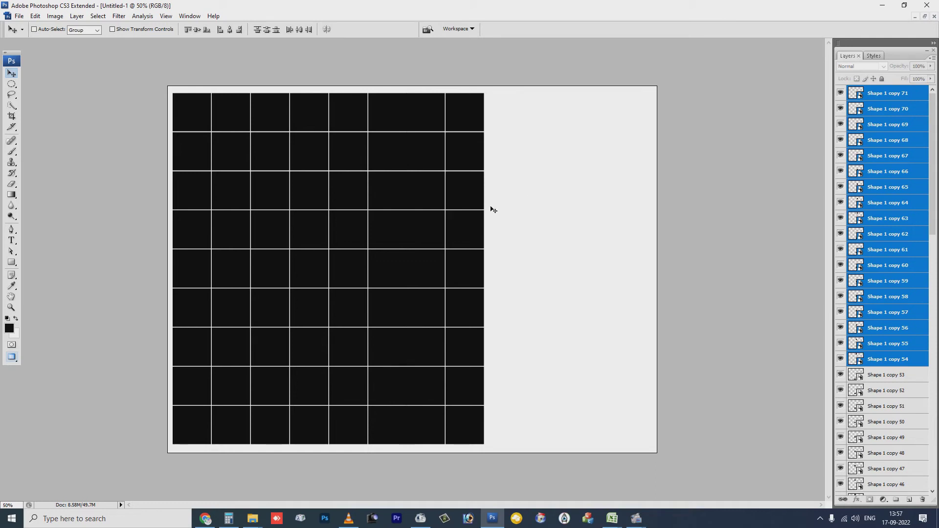
pyautogui.press('Right')
pyautogui.press('Right')
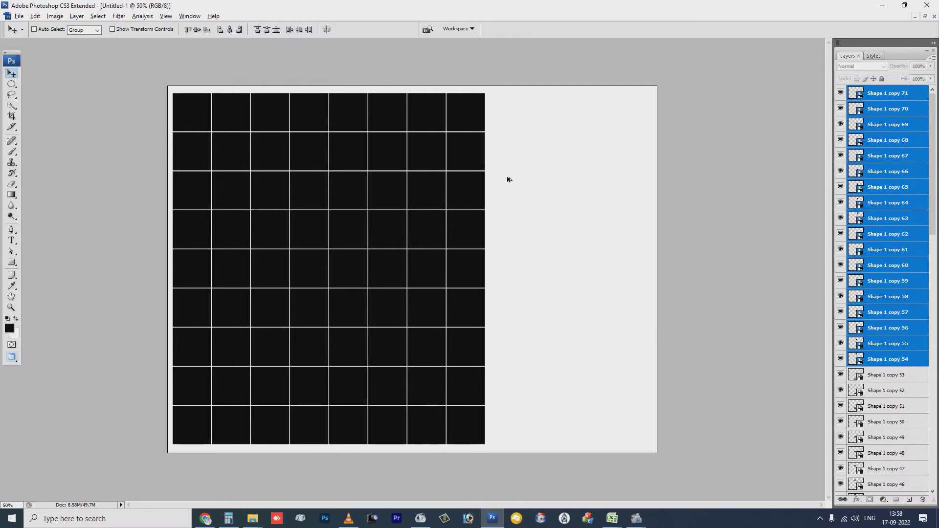
pyautogui.moveTo(507, 180); pyautogui.dragTo(467, 181)
pyautogui.hotkey('ctrl', 'j')
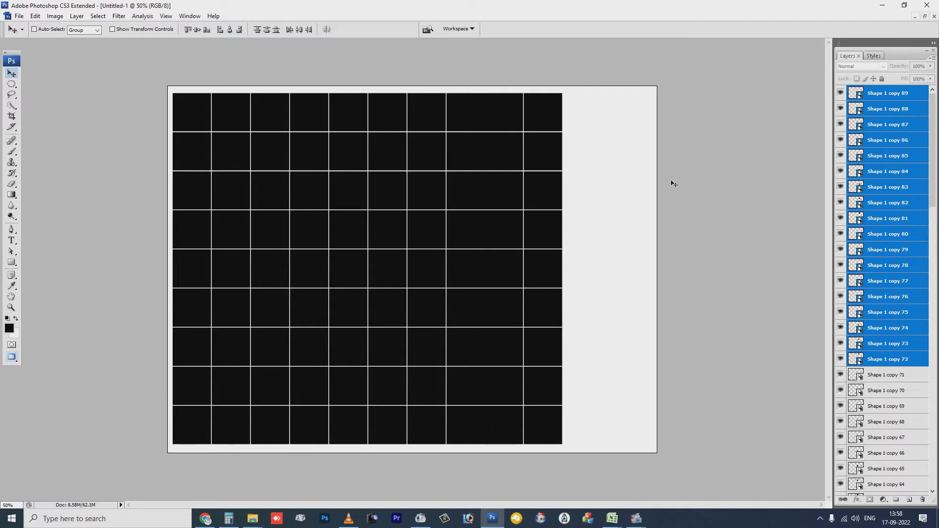
pyautogui.press('Right')
pyautogui.press('Right')
pyautogui.press('Right')
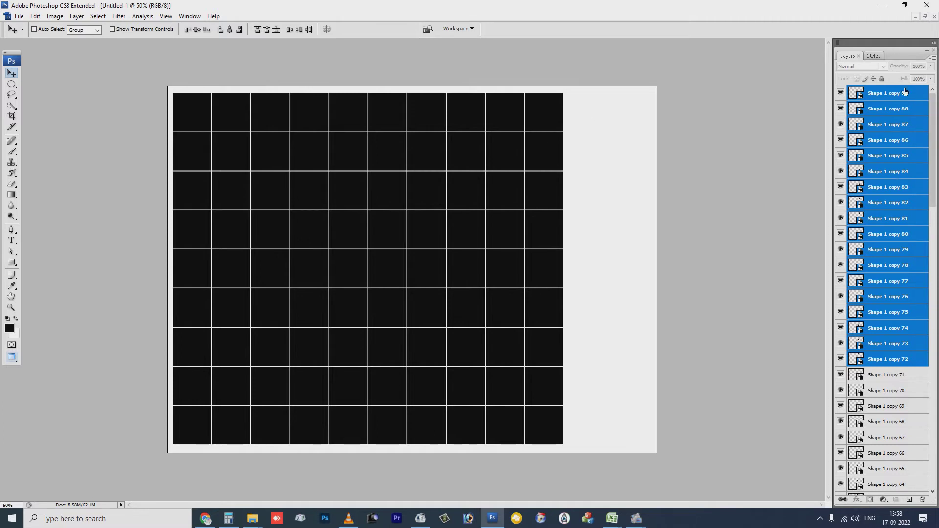
pyautogui.click(870, 94)
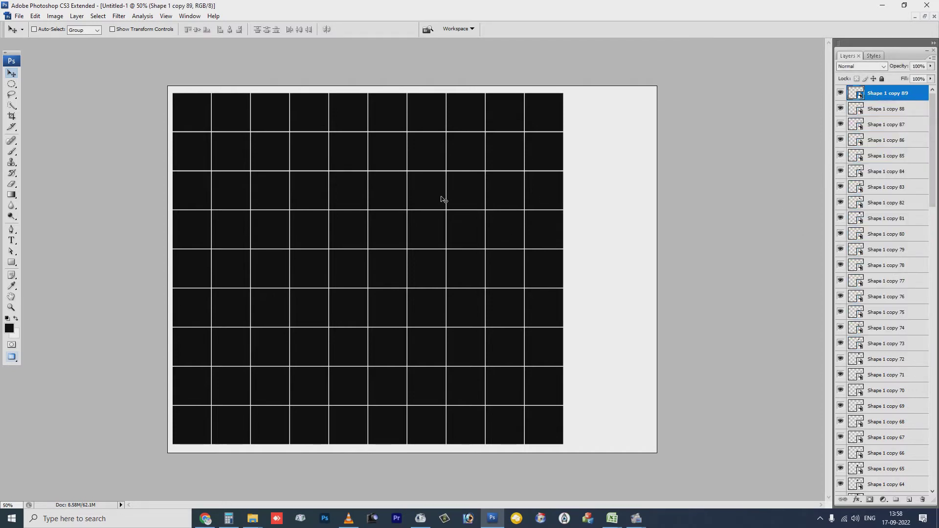
pyautogui.rightClick(191, 113)
pyautogui.click(236, 103)
pyautogui.rightClick(276, 106)
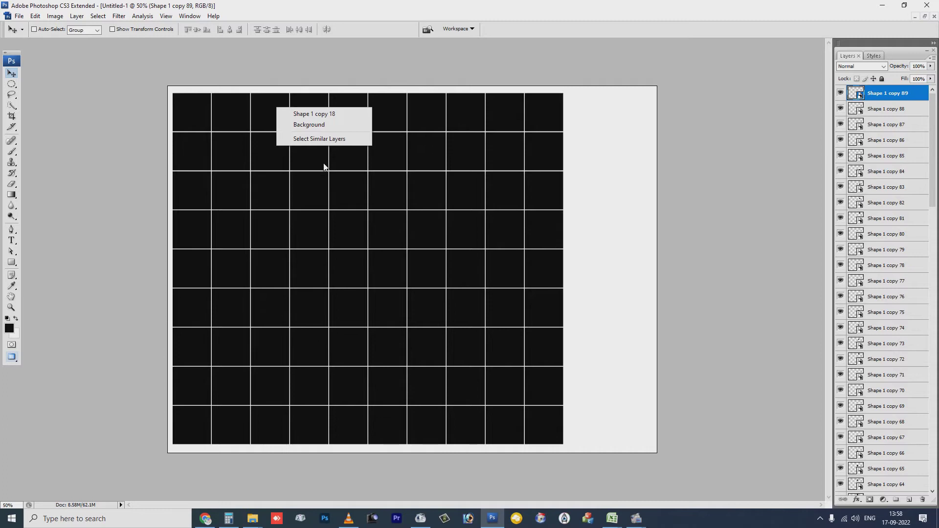
pyautogui.click(721, 109)
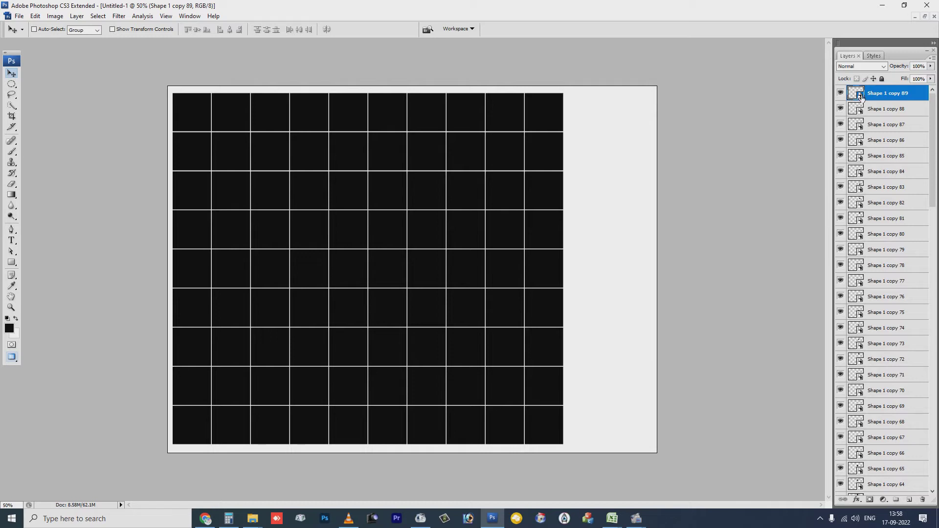
# - Open the Shape 1 copy 89 smart object as Shape 1.psb and zoom in on its square
pyautogui.doubleClick(860, 97)
pyautogui.click(471, 204)
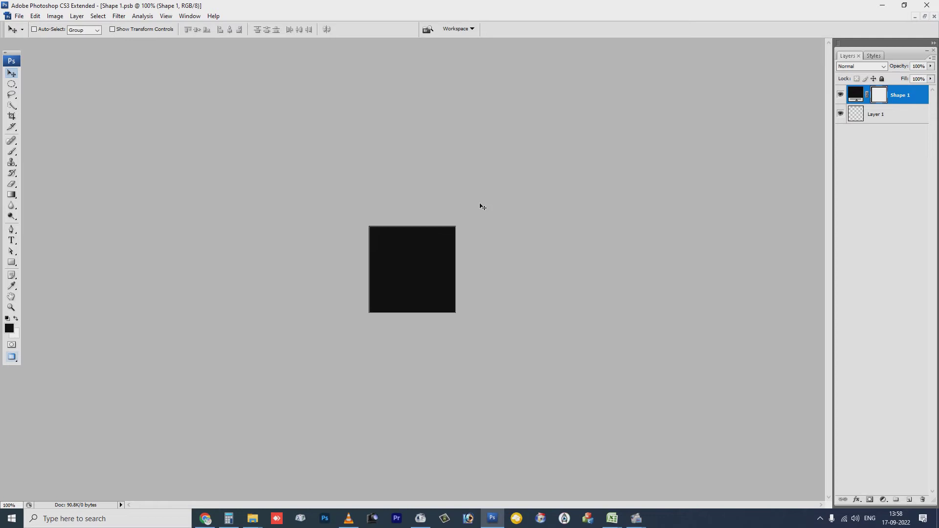
pyautogui.hotkey('ctrl', '+')
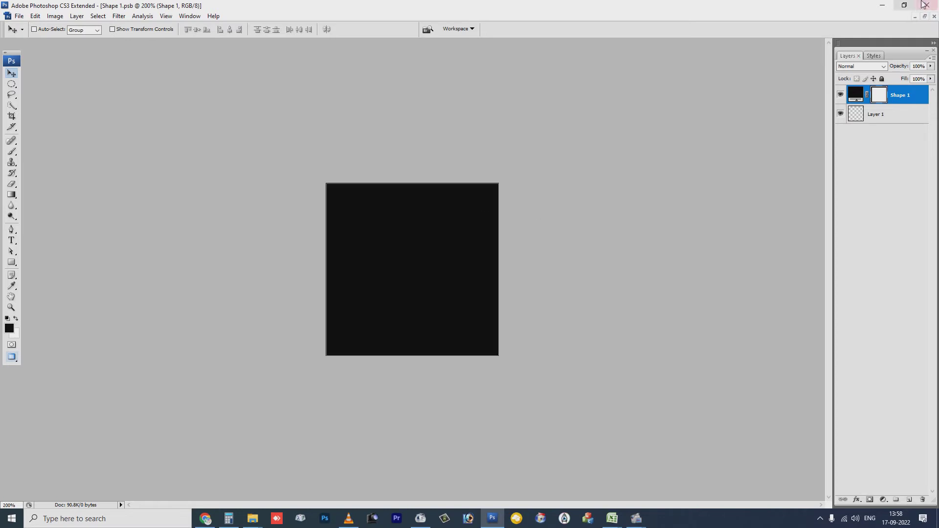
# - Open the 002 portrait photo, select the whole image, then close it
pyautogui.click(926, 17)
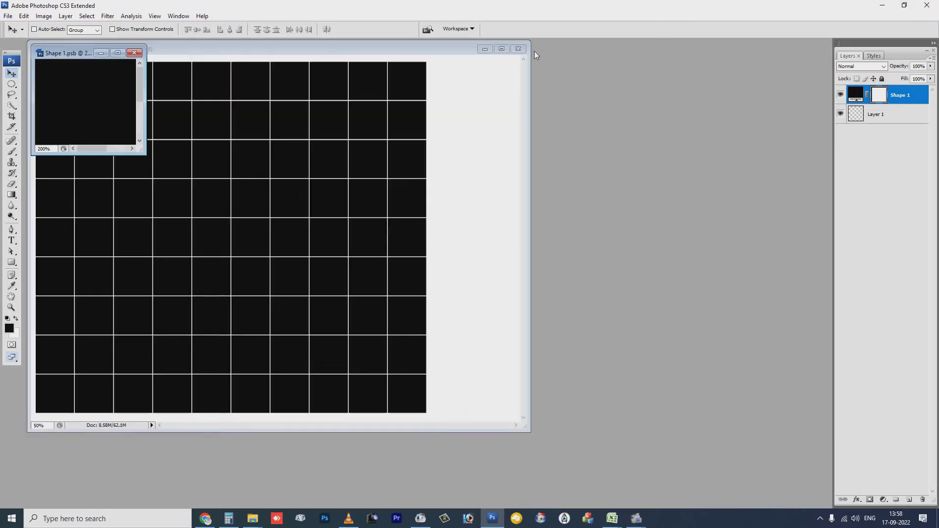
pyautogui.doubleClick(604, 125)
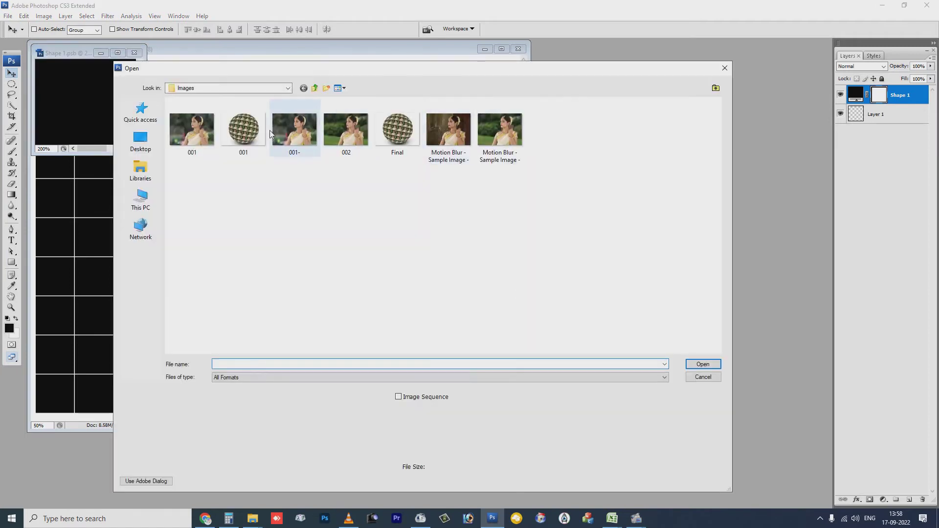
pyautogui.click(344, 132)
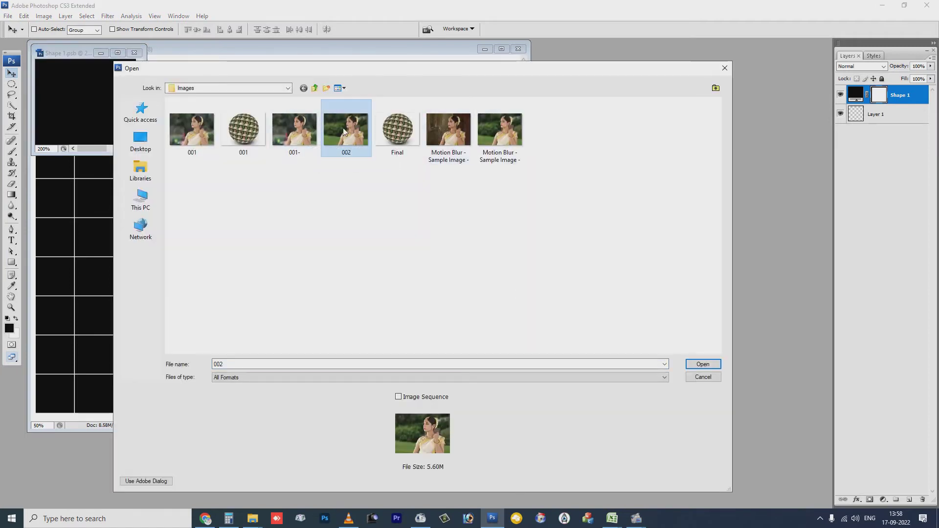
pyautogui.doubleClick(344, 131)
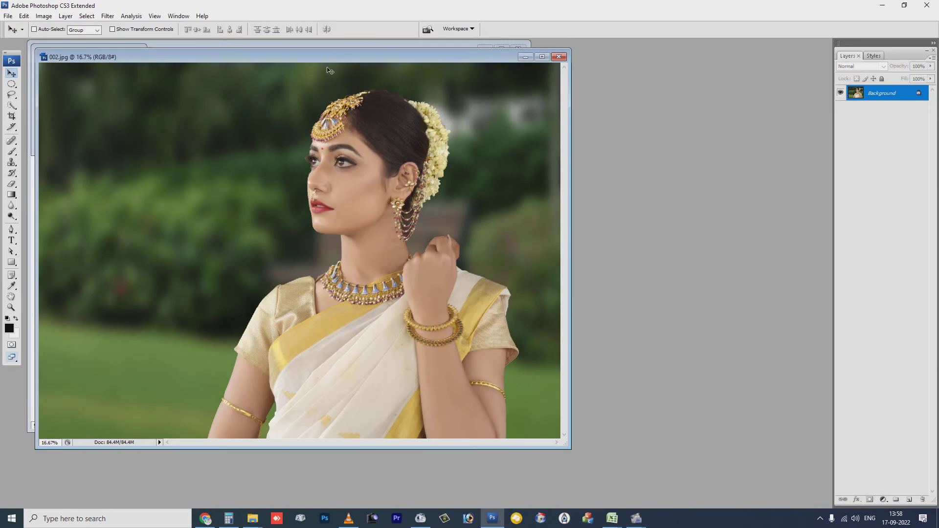
pyautogui.moveTo(323, 57); pyautogui.dragTo(576, 79)
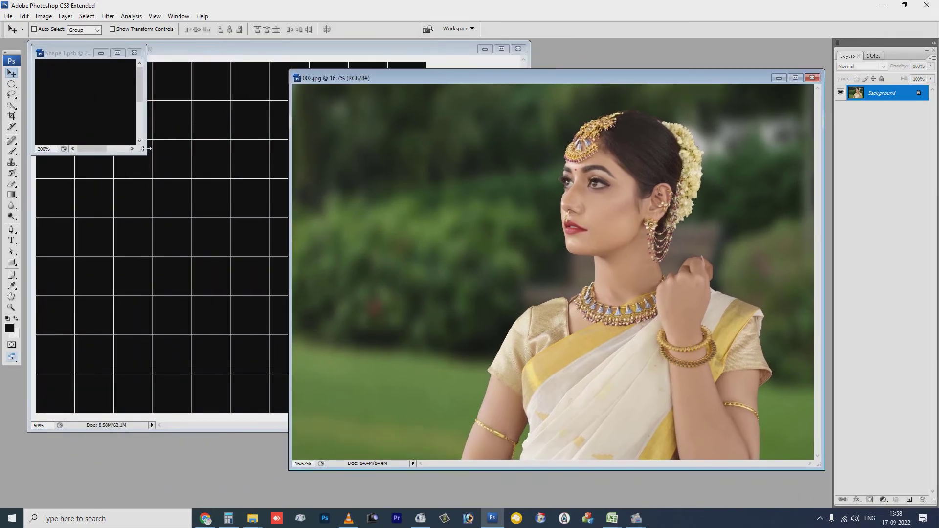
pyautogui.click(146, 148)
pyautogui.click(433, 150)
pyautogui.hotkey('ctrl', 'a')
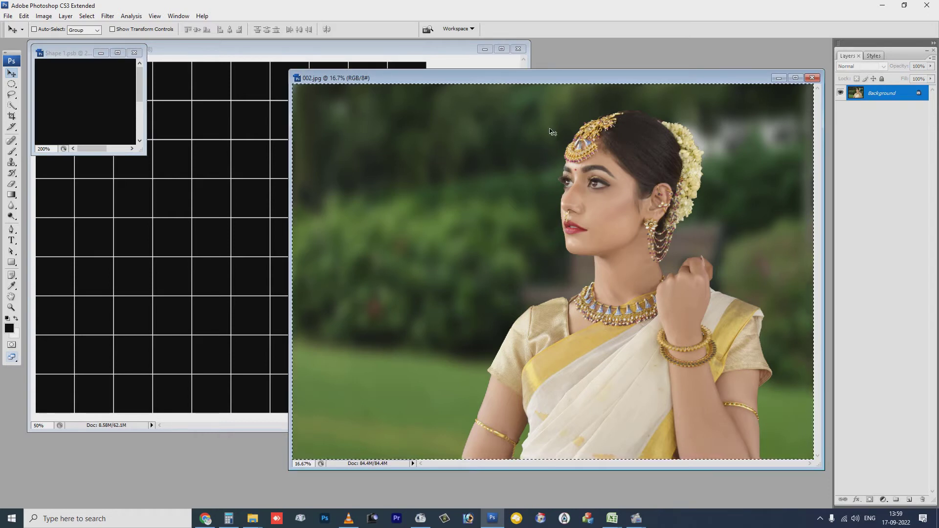
pyautogui.hotkey('ctrl', 'w')
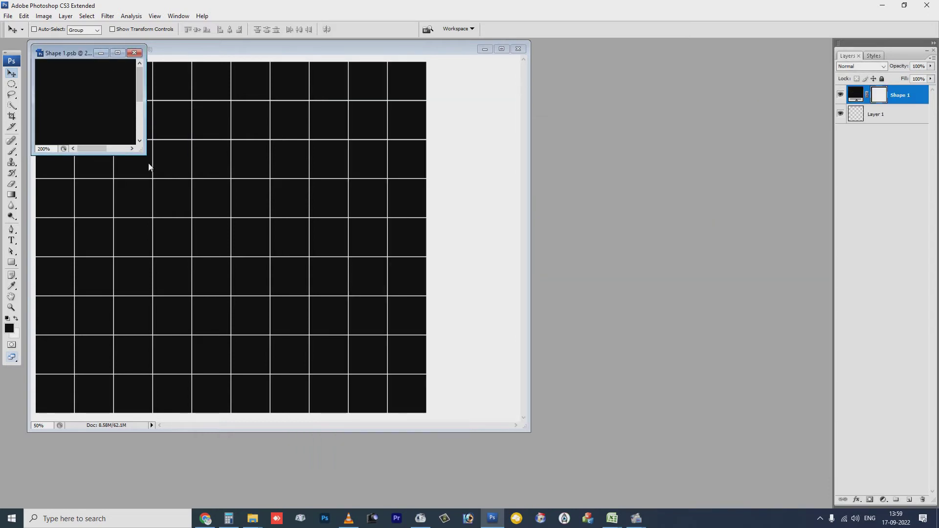
# - Paste the portrait as Layer 2 and scale it down to the square's size, positioned over it
pyautogui.moveTo(141, 151); pyautogui.dragTo(679, 430)
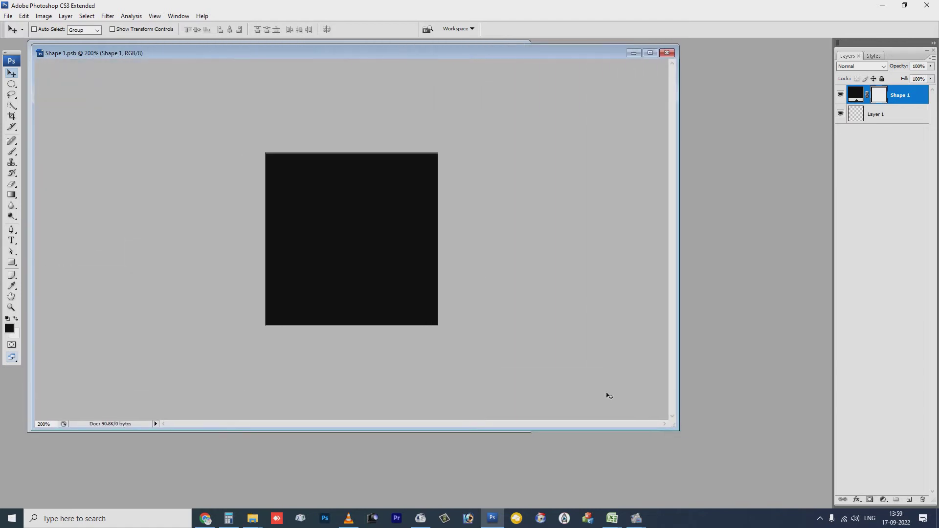
pyautogui.hotkey('ctrl', 'v')
pyautogui.hotkey('ctrl', 't')
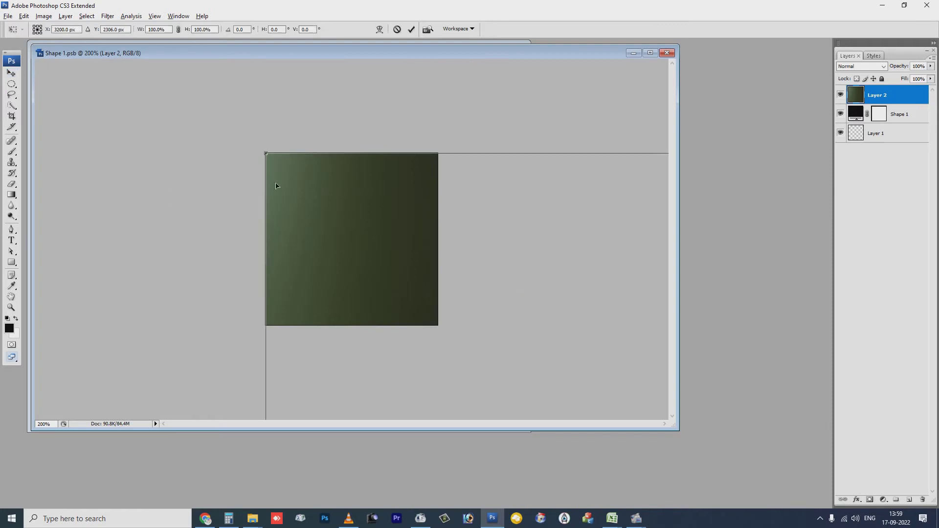
pyautogui.moveTo(265, 154); pyautogui.dragTo(304, 205)
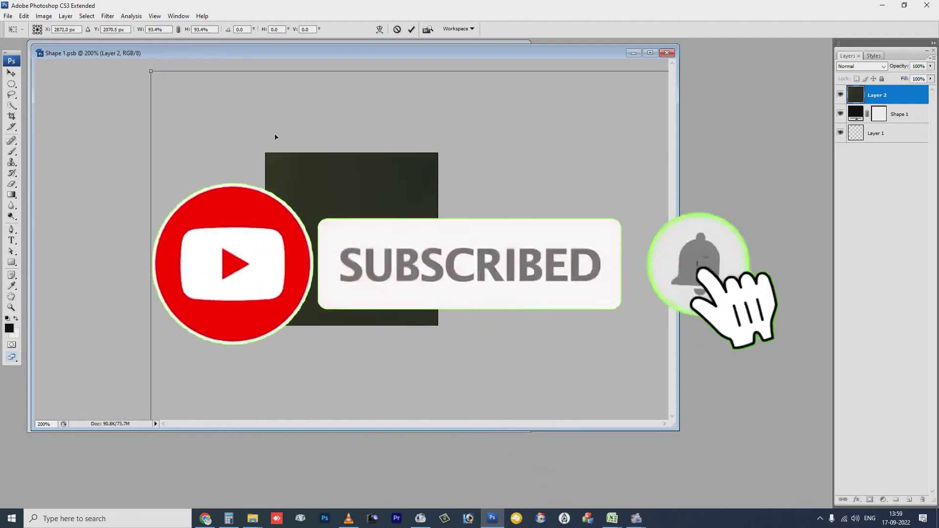
pyautogui.hotkey('ctrl', '0')
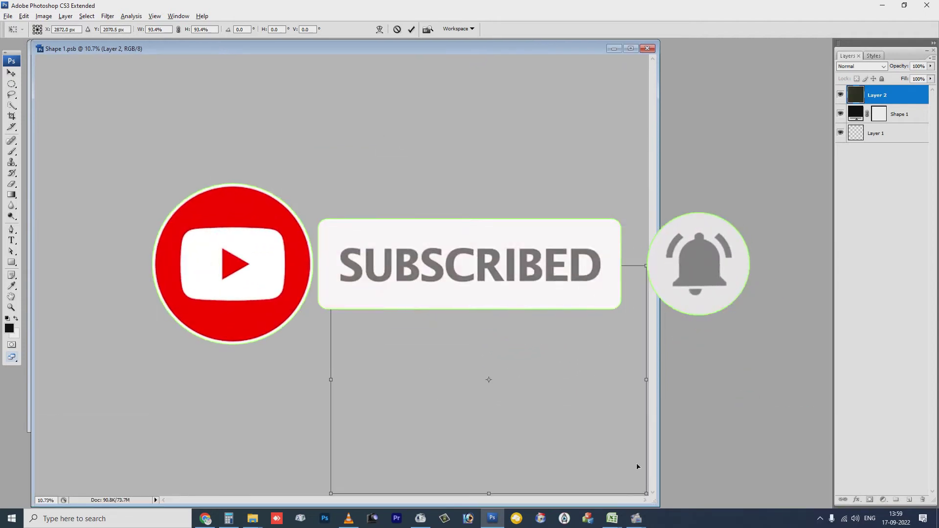
pyautogui.moveTo(646, 494); pyautogui.dragTo(325, 258)
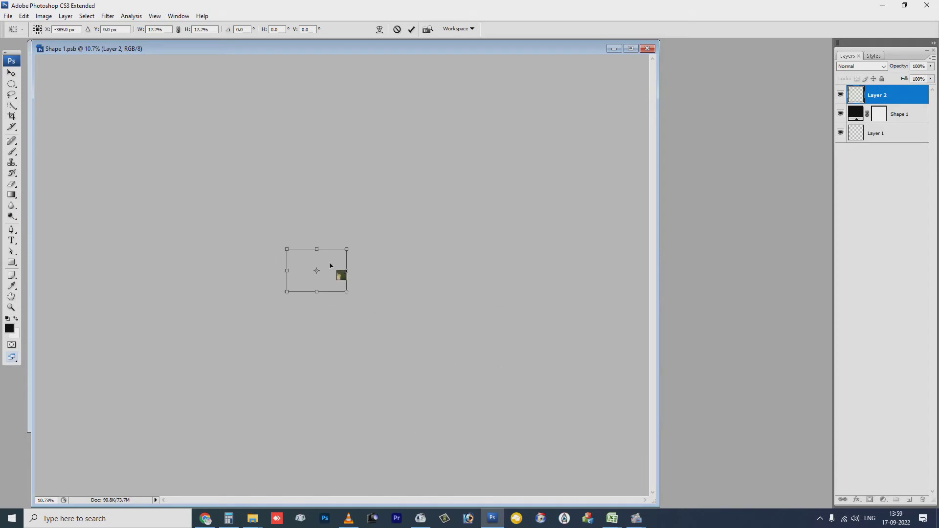
pyautogui.hotkey('ctrl', '0')
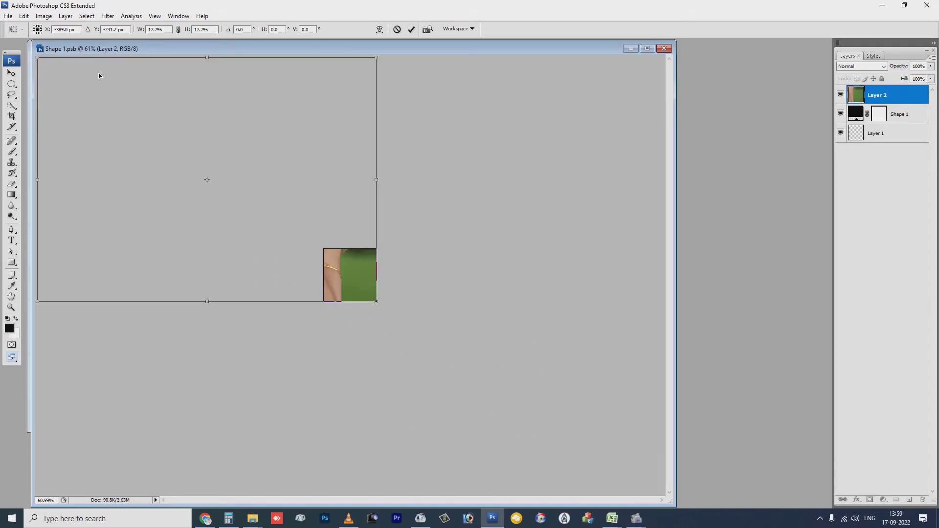
pyautogui.moveTo(37, 57); pyautogui.dragTo(307, 241)
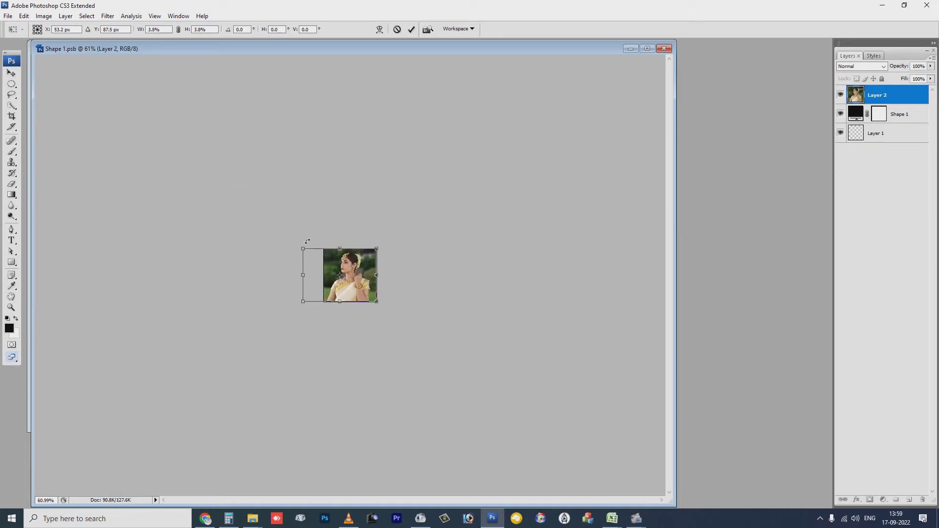
pyautogui.hotkey('ctrl', '0')
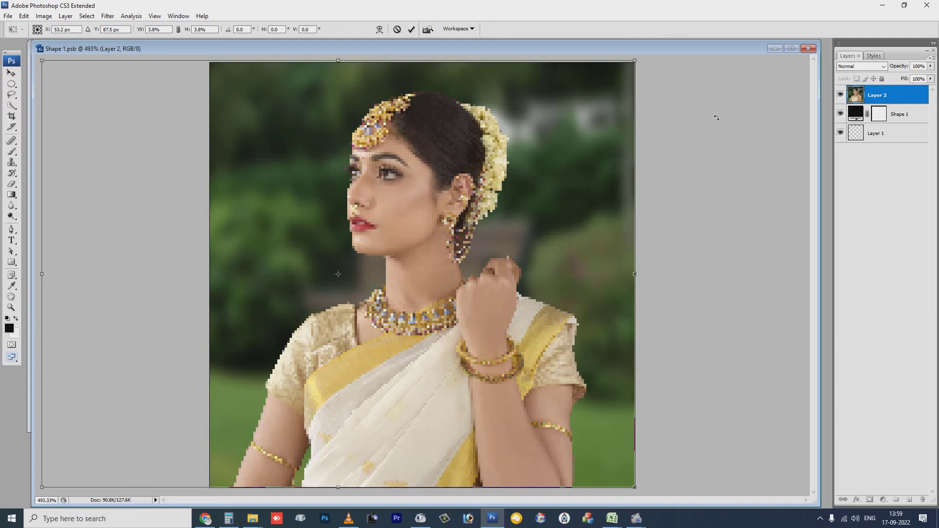
pyautogui.moveTo(501, 212); pyautogui.dragTo(526, 216)
# - Apply the photo's transform, clip it to the tile shape, and save and close Shape 1.psb
pyautogui.press('Return')
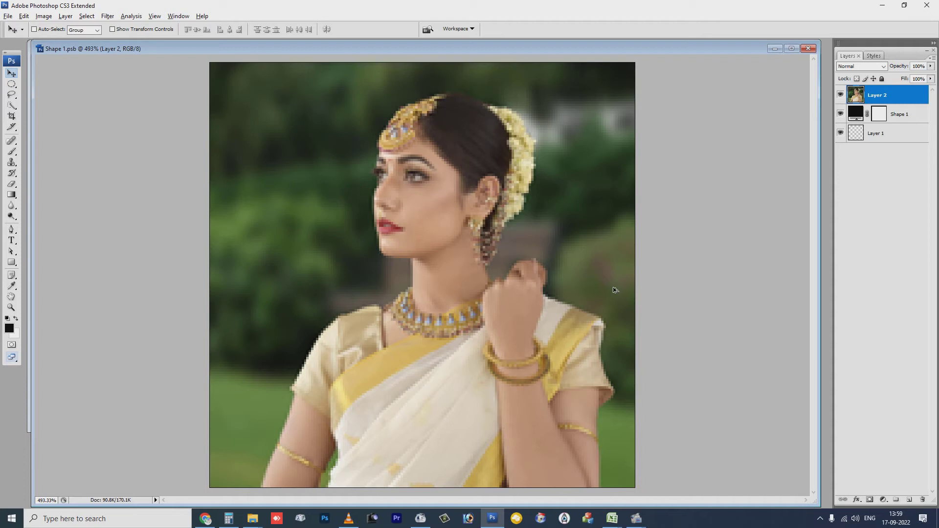
pyautogui.hotkey('ctrl', 'alt', 'g')
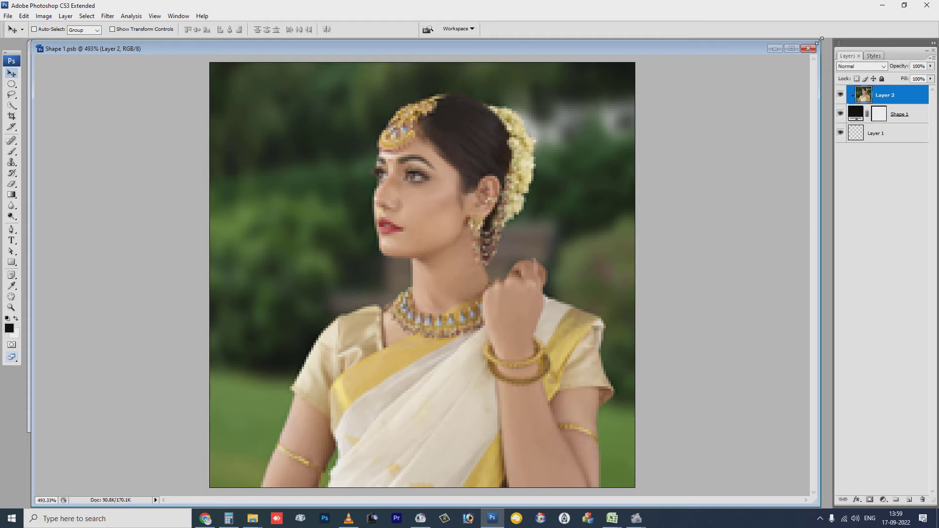
pyautogui.click(809, 48)
pyautogui.click(393, 191)
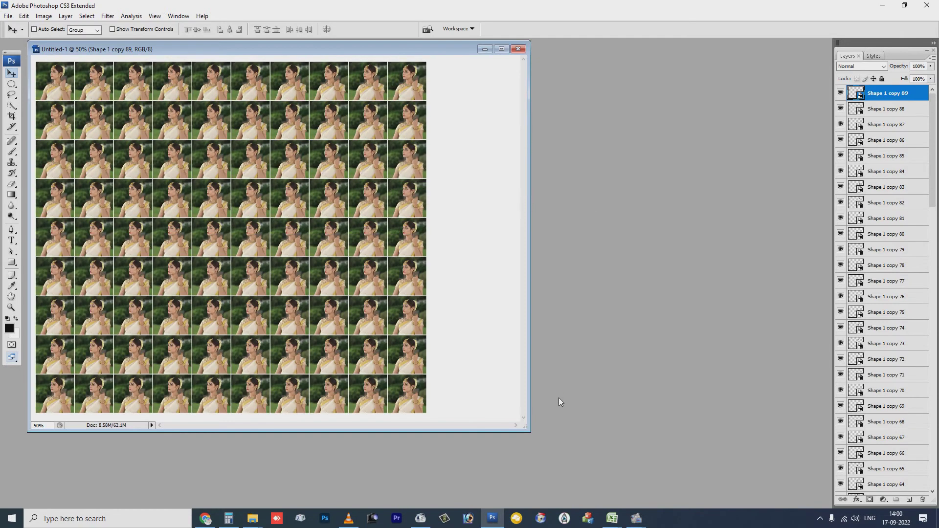
# - Select all 90 tile layers down to Shape 1 and merge them with Ctrl+E
pyautogui.moveTo(335, 51)
pyautogui.mouseDown()
pyautogui.moveTo(509, 71)
pyautogui.moveTo(470, 68)
pyautogui.mouseUp()
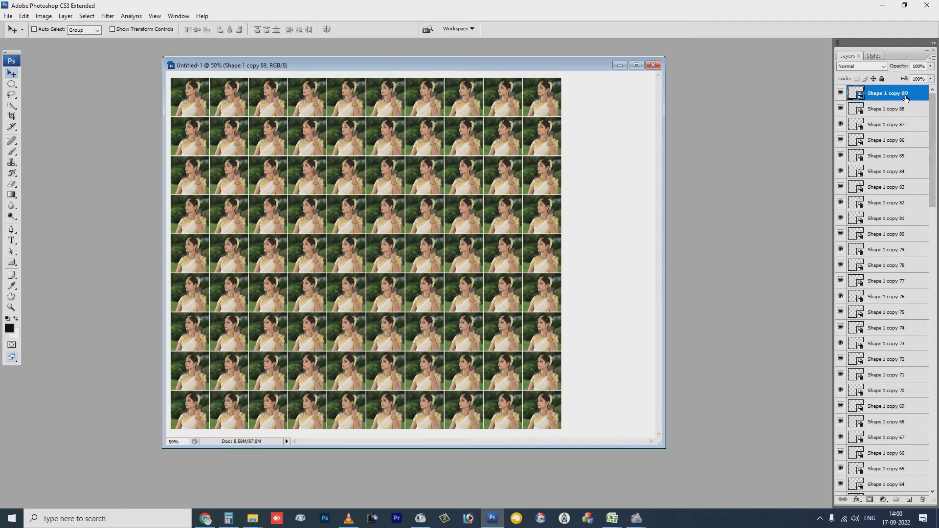
pyautogui.moveTo(932, 112); pyautogui.dragTo(933, 397)
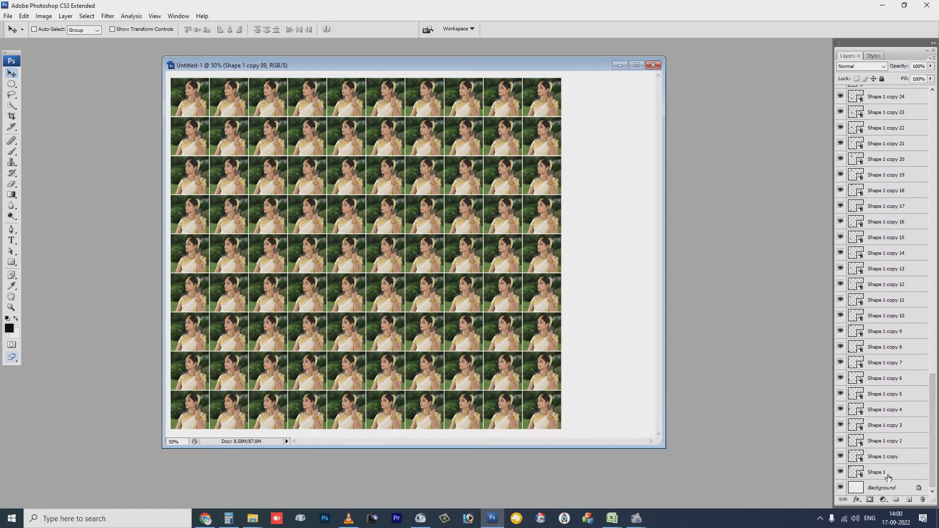
pyautogui.keyDown('shift'); pyautogui.click(888, 473); pyautogui.keyUp('shift')
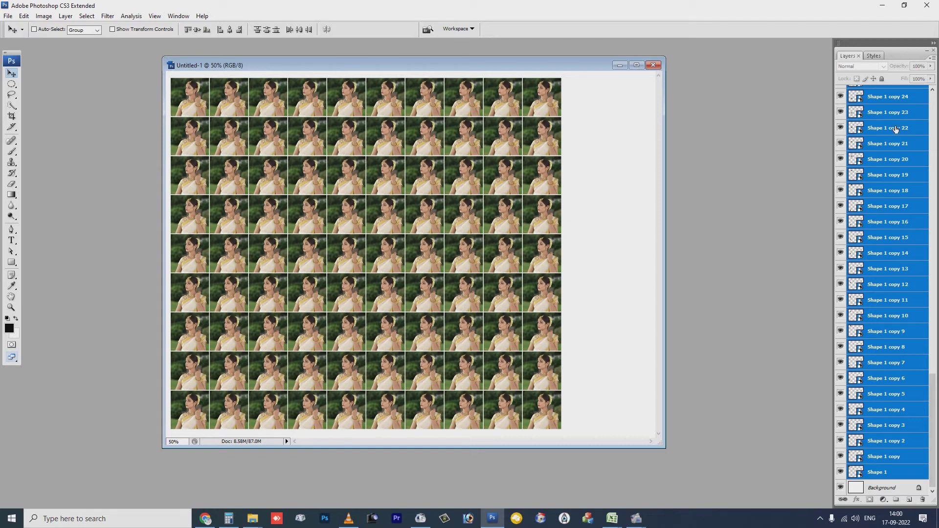
pyautogui.hotkey('ctrl', 'e')
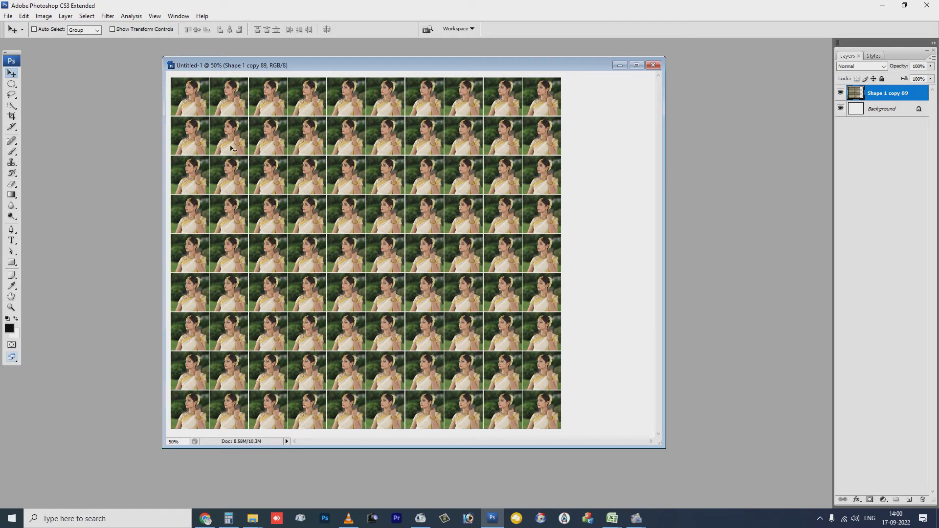
# - Draw a large elliptical selection over the photo-tile grid and nudge it slightly right
pyautogui.click(12, 84)
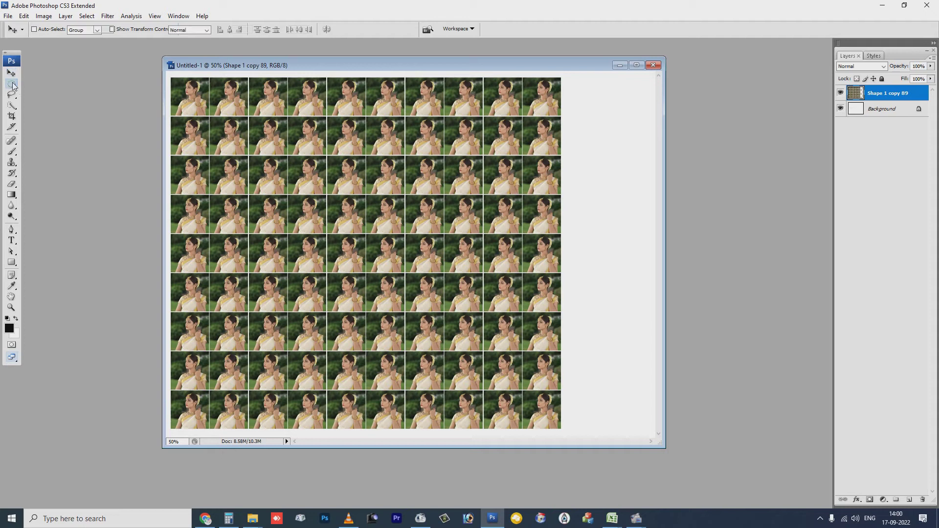
pyautogui.rightClick(13, 85)
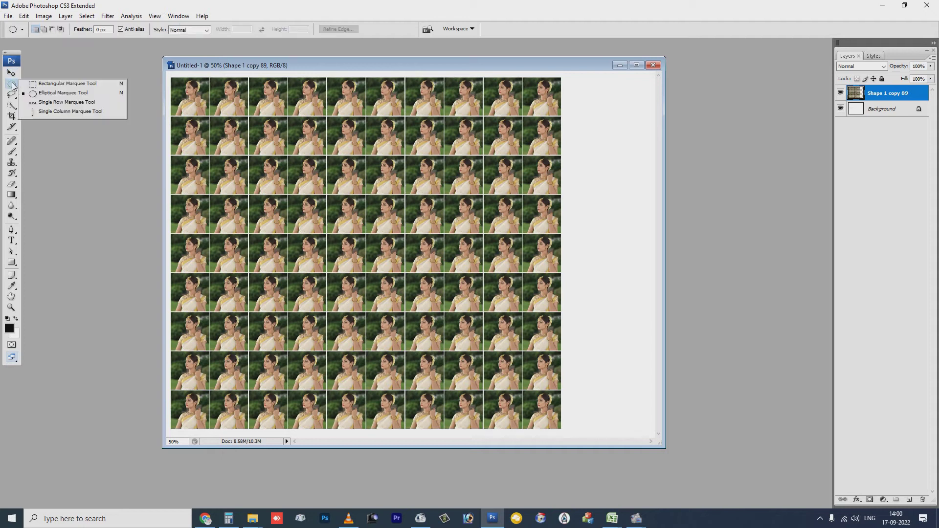
pyautogui.click(50, 94)
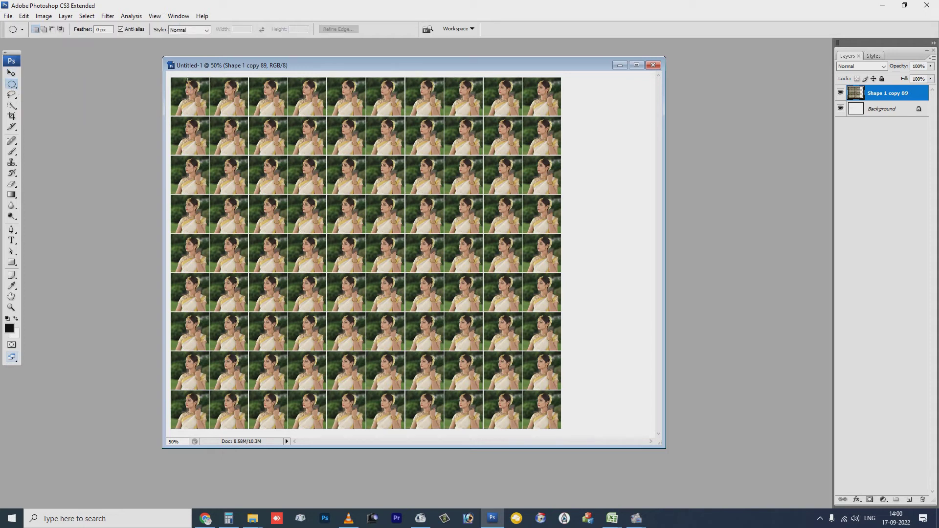
pyautogui.moveTo(616, 353); pyautogui.dragTo(738, 425)
pyautogui.moveTo(745, 428); pyautogui.dragTo(745, 427)
pyautogui.hotkey('shift', 'Right')
pyautogui.hotkey('shift', 'Right')
pyautogui.hotkey('shift', 'Right')
# - Apply Filter > Distort > Spherize at 100% amount, Normal mode, to the circular selection
pyautogui.click(107, 15)
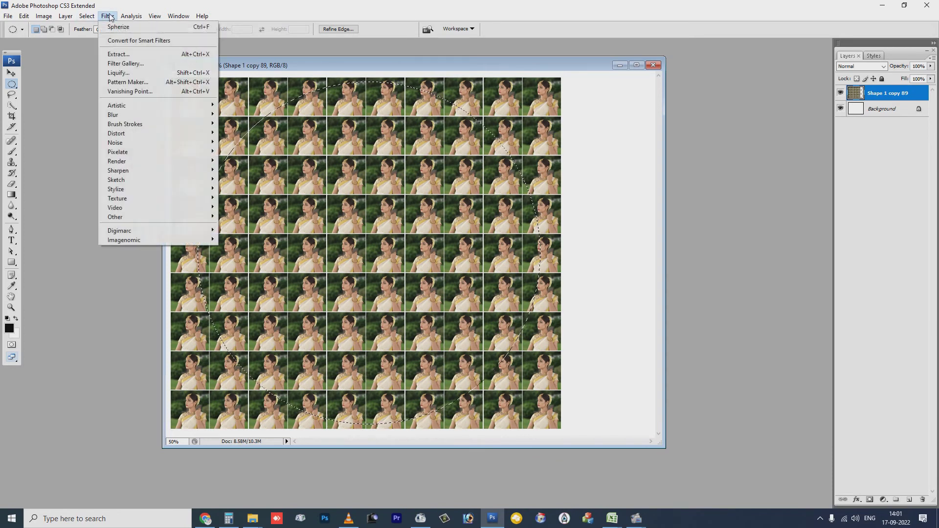
pyautogui.moveTo(116, 134)
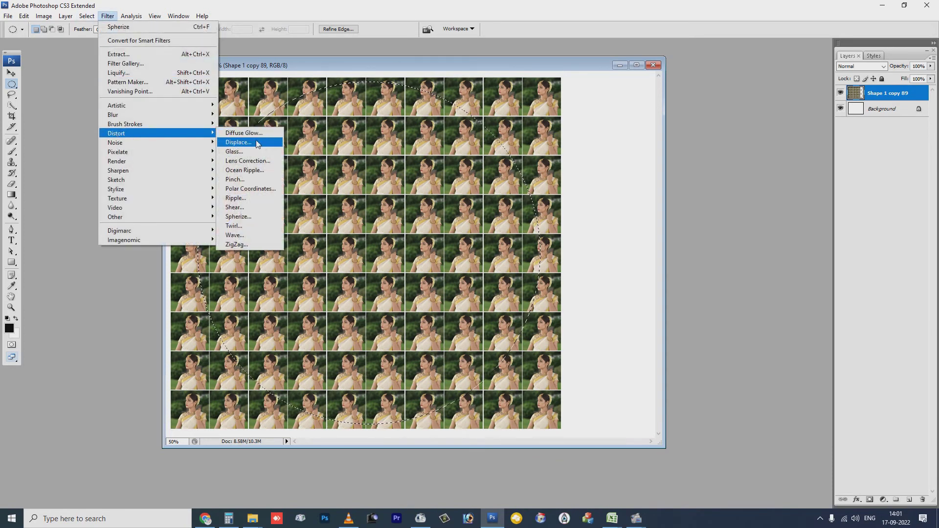
pyautogui.click(255, 218)
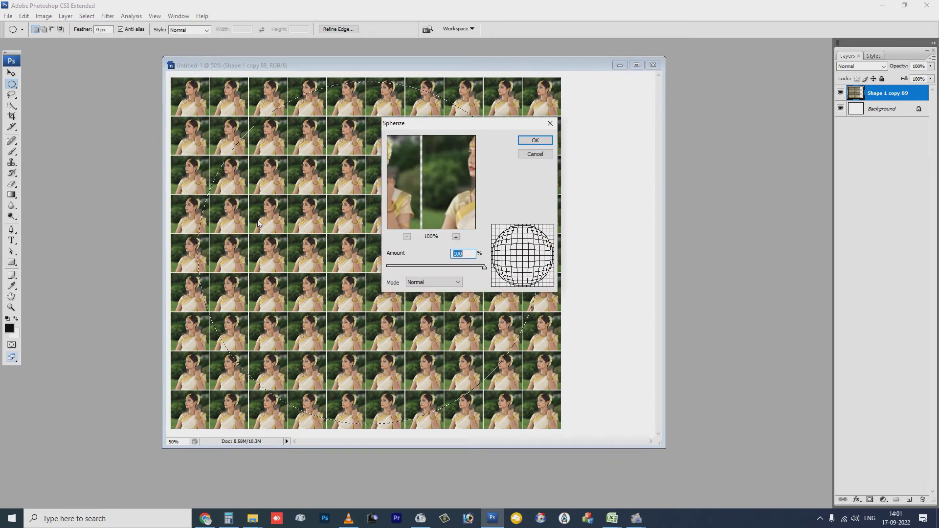
pyautogui.click(407, 237)
pyautogui.click(406, 236)
pyautogui.click(407, 236)
pyautogui.moveTo(486, 267)
pyautogui.mouseDown()
pyautogui.moveTo(364, 267)
pyautogui.moveTo(411, 268)
pyautogui.mouseUp()
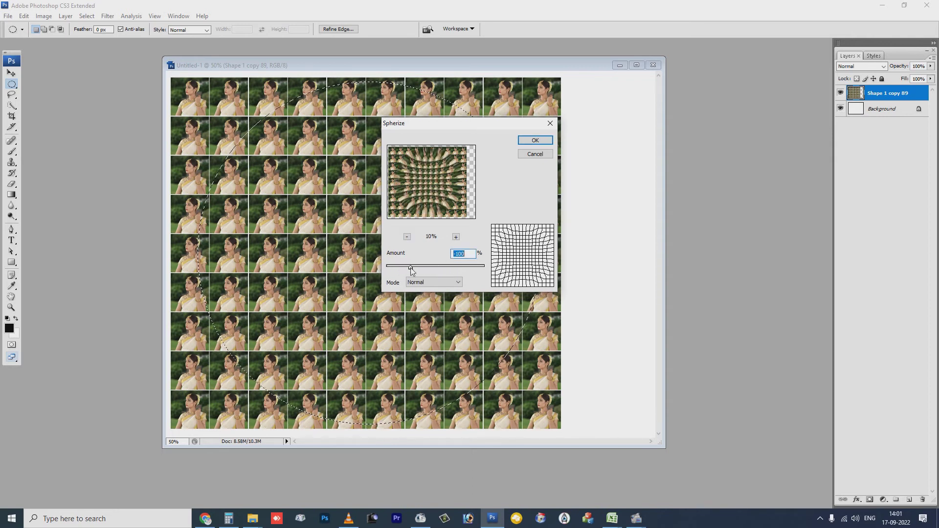
pyautogui.moveTo(410, 268); pyautogui.dragTo(493, 278)
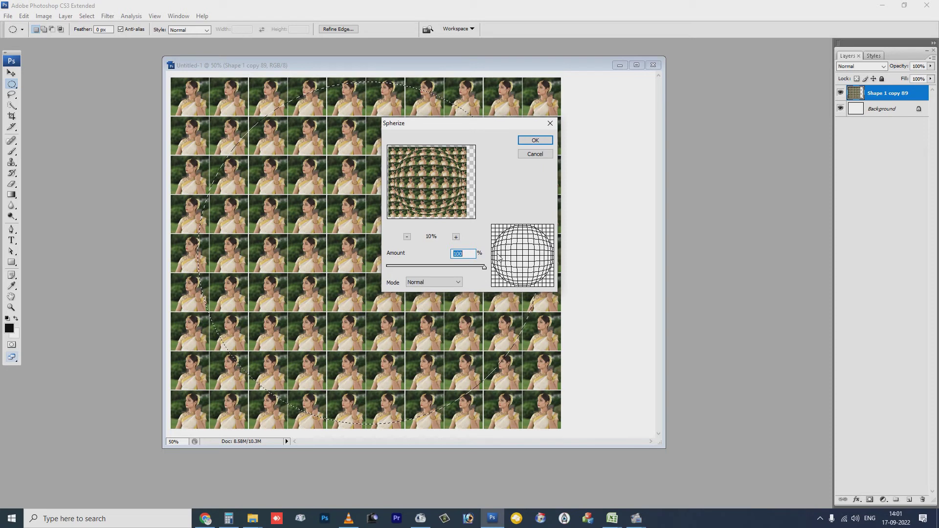
pyautogui.click(535, 141)
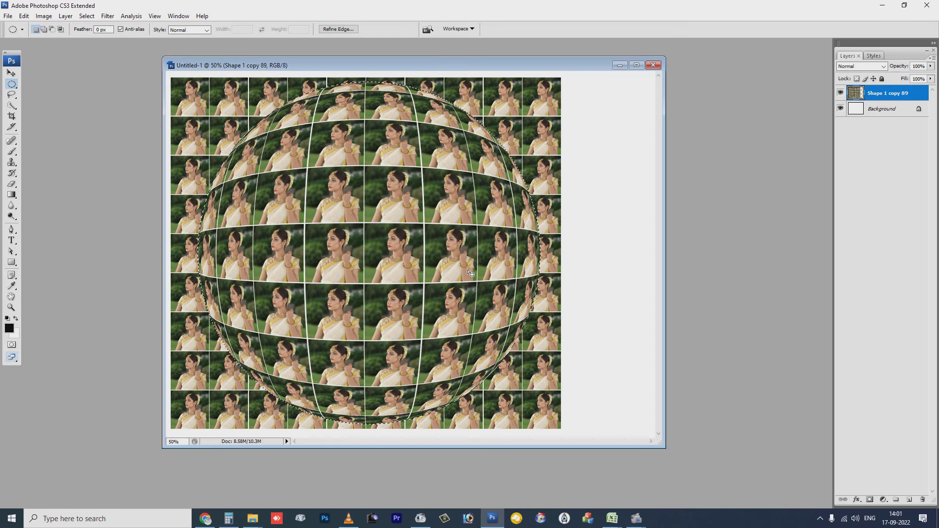
pyautogui.click(85, 17)
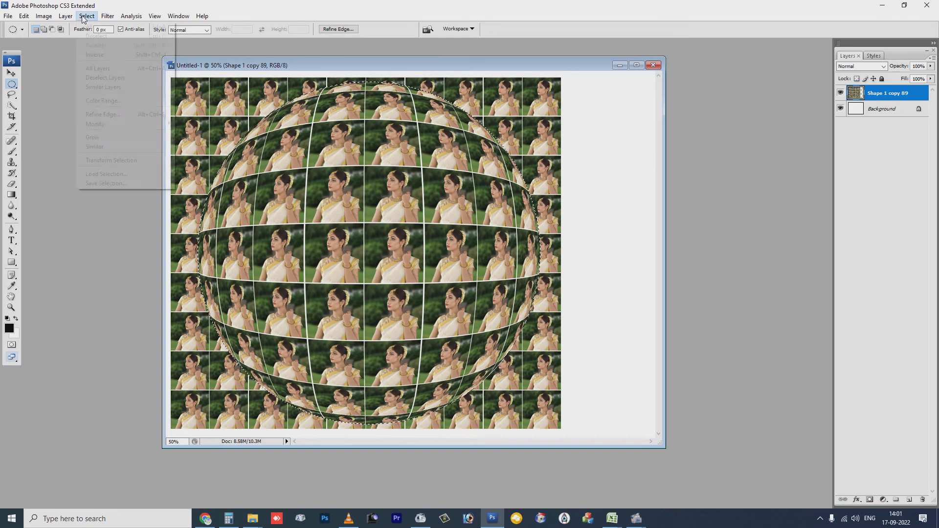
# - Delete the tiles outside the circle, then reselect just the circle
pyautogui.click(103, 55)
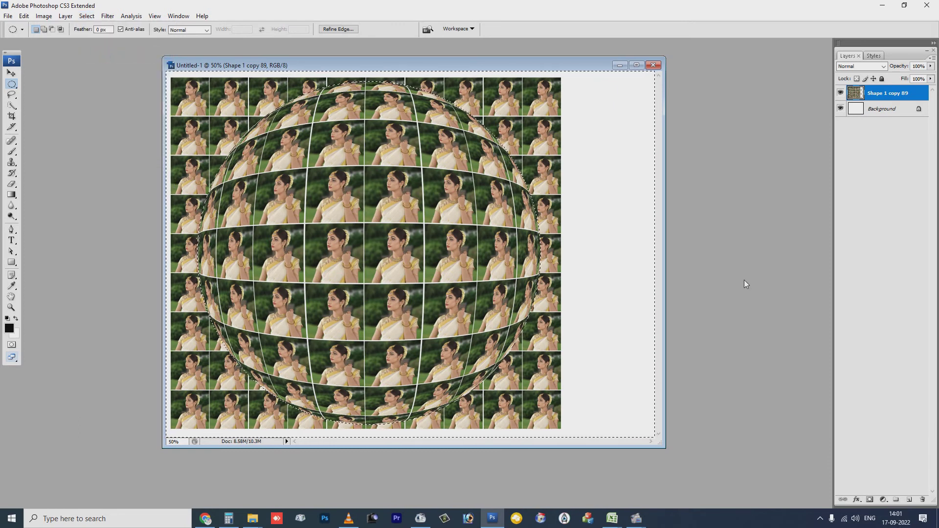
pyautogui.press('Delete')
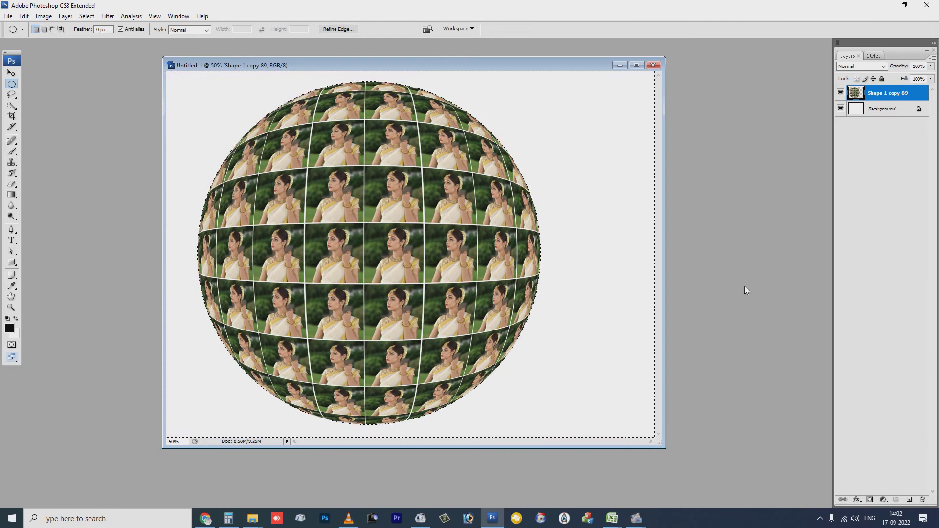
pyautogui.click(87, 16)
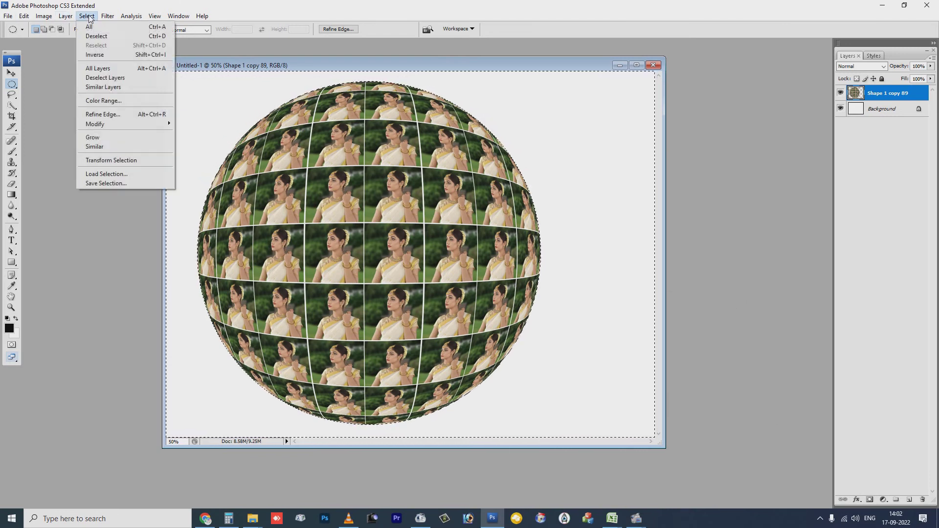
pyautogui.click(98, 55)
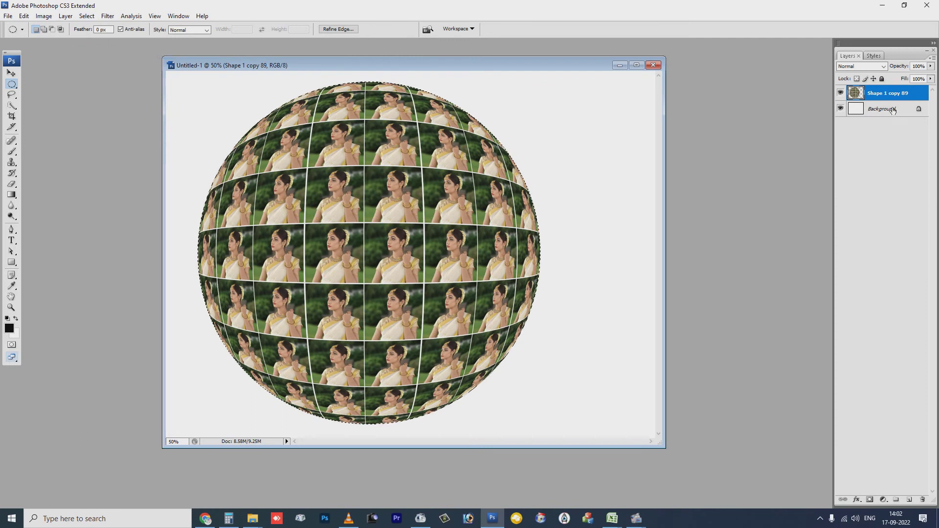
# - Fill the circle with the background colour on a new Layer 1 below the sphere, then deselect
pyautogui.click(911, 500)
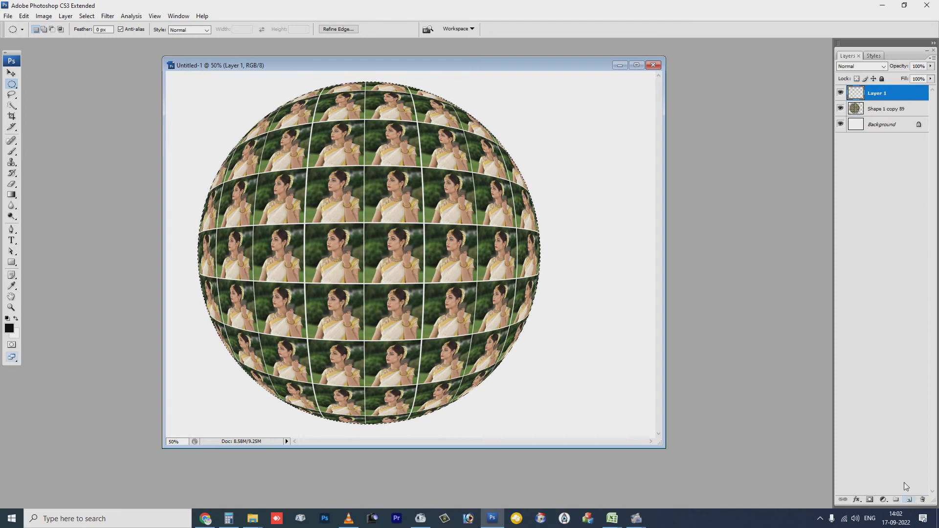
pyautogui.click(23, 15)
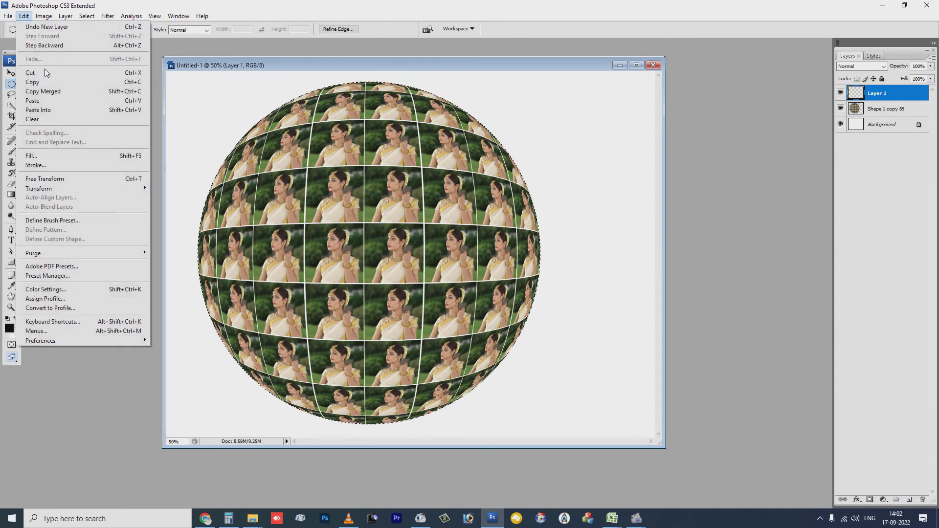
pyautogui.click(58, 157)
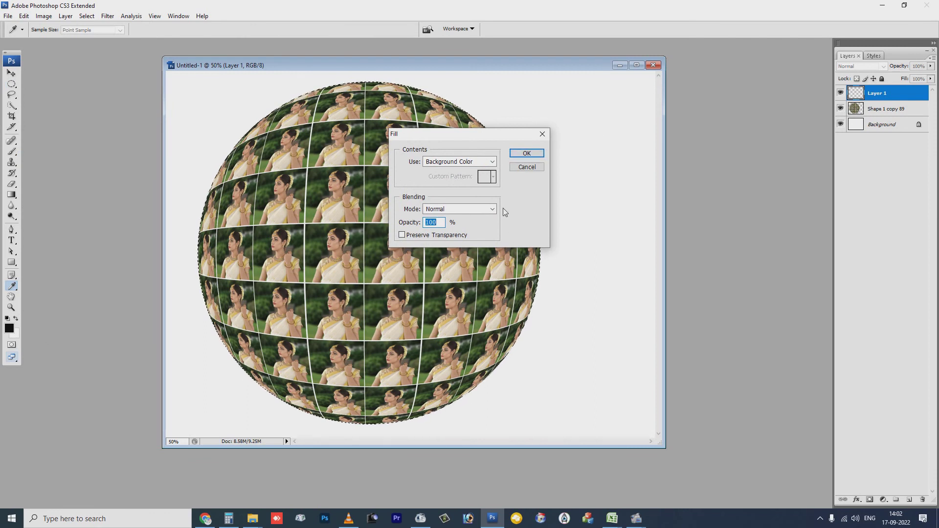
pyautogui.click(526, 153)
pyautogui.press('m')
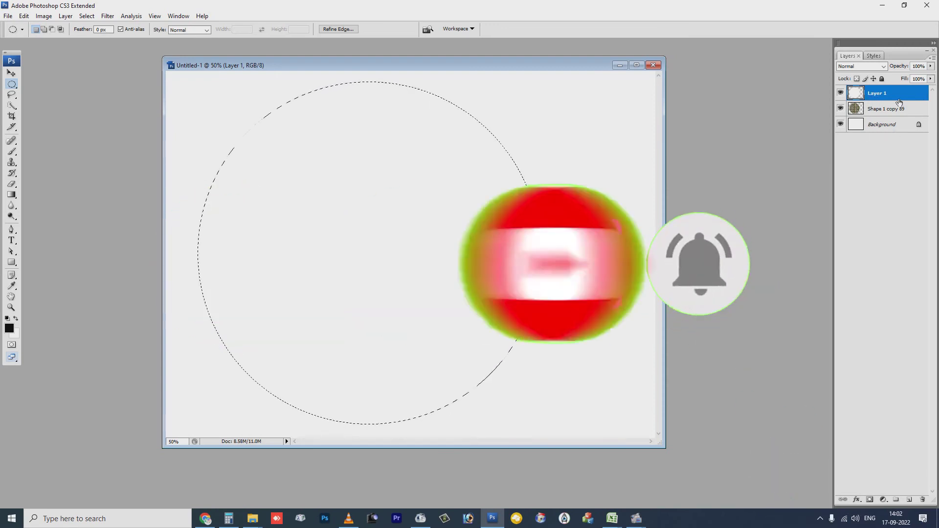
pyautogui.moveTo(899, 109); pyautogui.dragTo(890, 90)
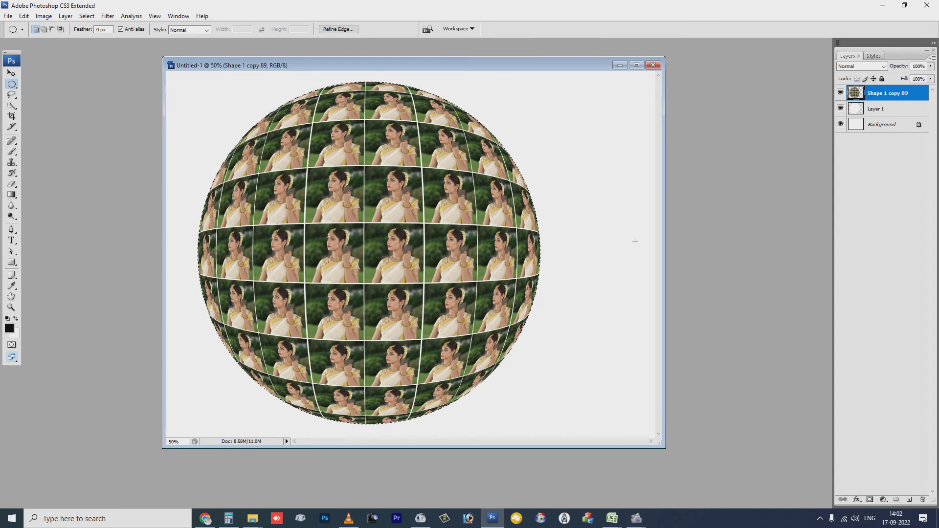
pyautogui.hotkey('ctrl', 'd')
pyautogui.click(12, 74)
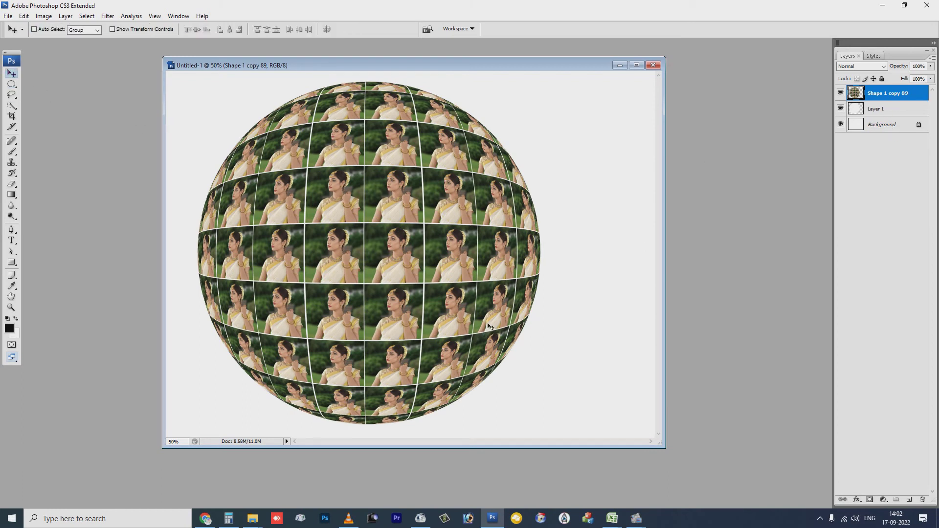
# - Rotate the sphere and Layer 1 about 12.8° clockwise, scale to 87.9% and shift right
pyautogui.keyDown('shift'); pyautogui.click(879, 109); pyautogui.keyUp('shift')
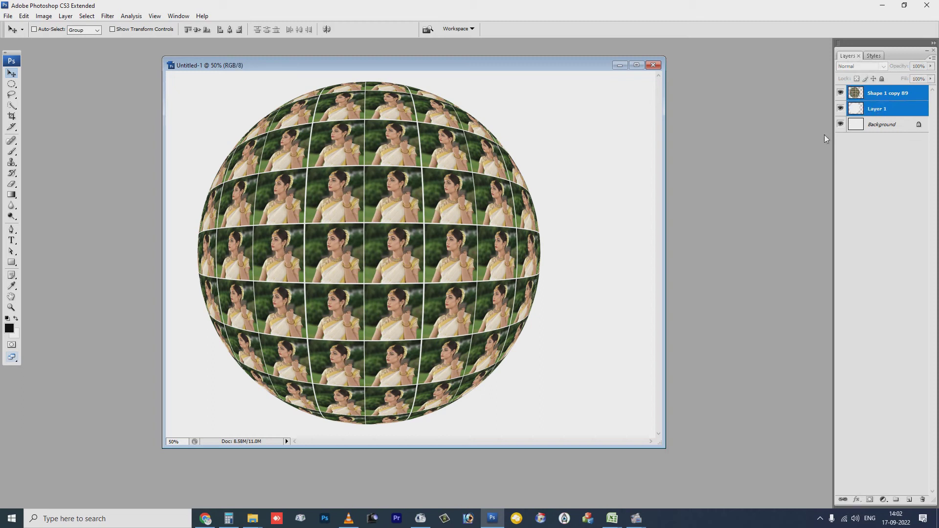
pyautogui.hotkey('ctrl', 't')
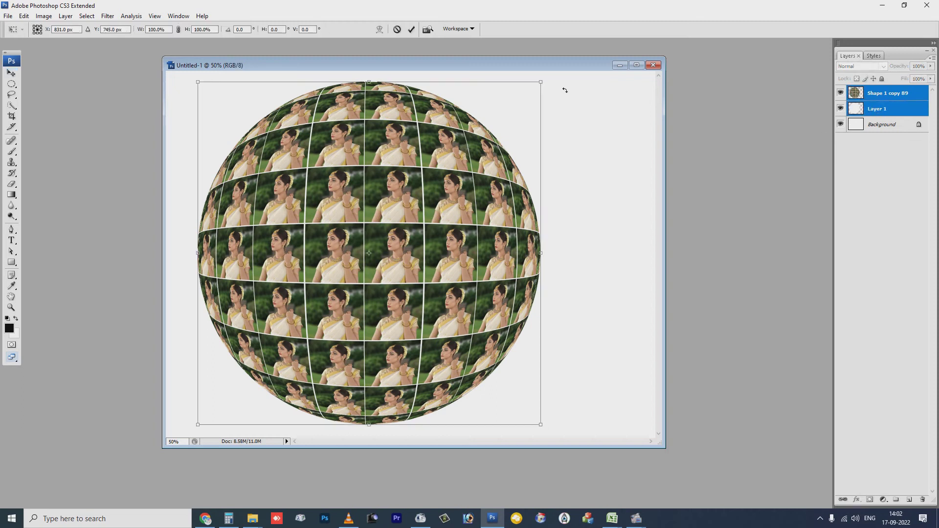
pyautogui.moveTo(568, 88); pyautogui.dragTo(613, 123)
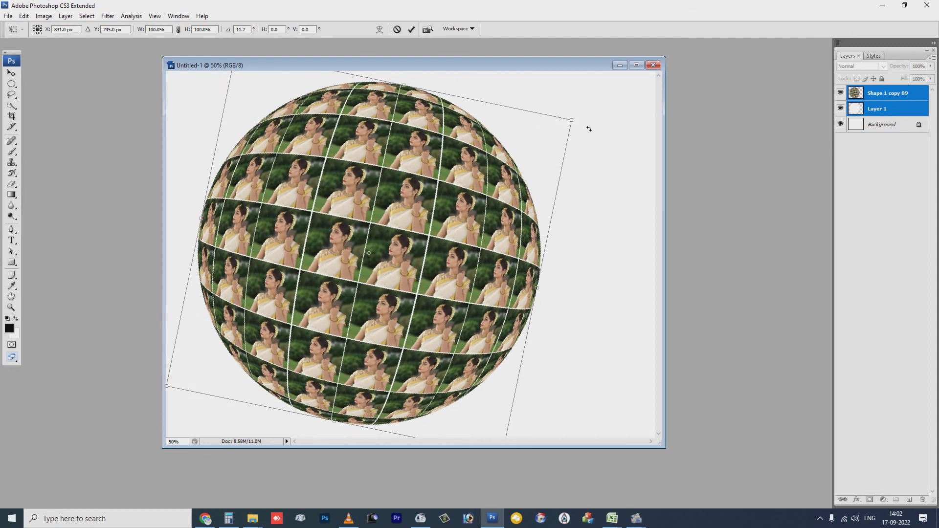
pyautogui.moveTo(516, 140); pyautogui.dragTo(553, 137)
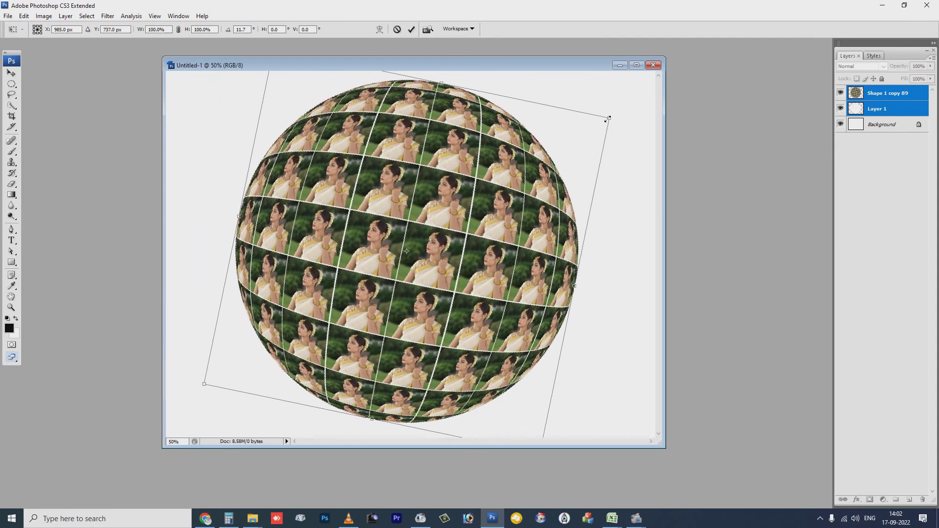
pyautogui.moveTo(608, 119); pyautogui.dragTo(585, 134)
pyautogui.moveTo(466, 193); pyautogui.dragTo(480, 191)
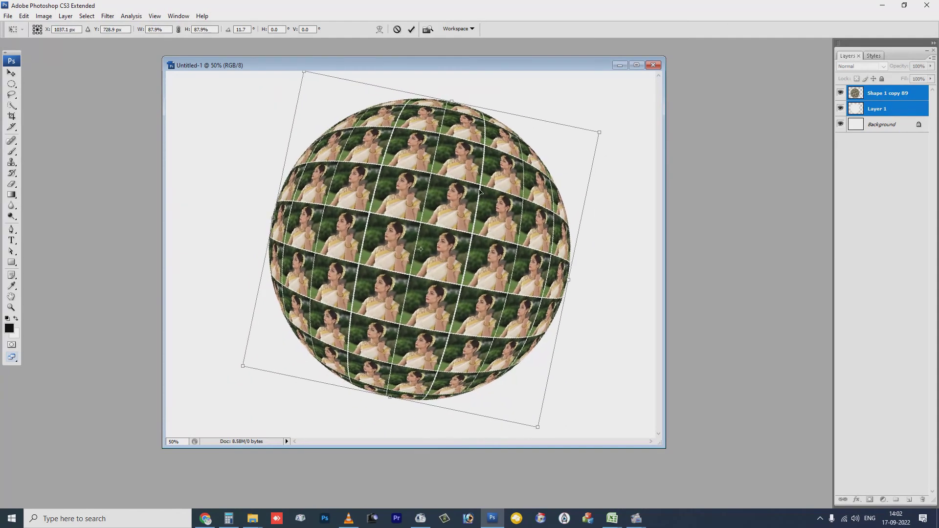
pyautogui.moveTo(620, 98); pyautogui.dragTo(608, 107)
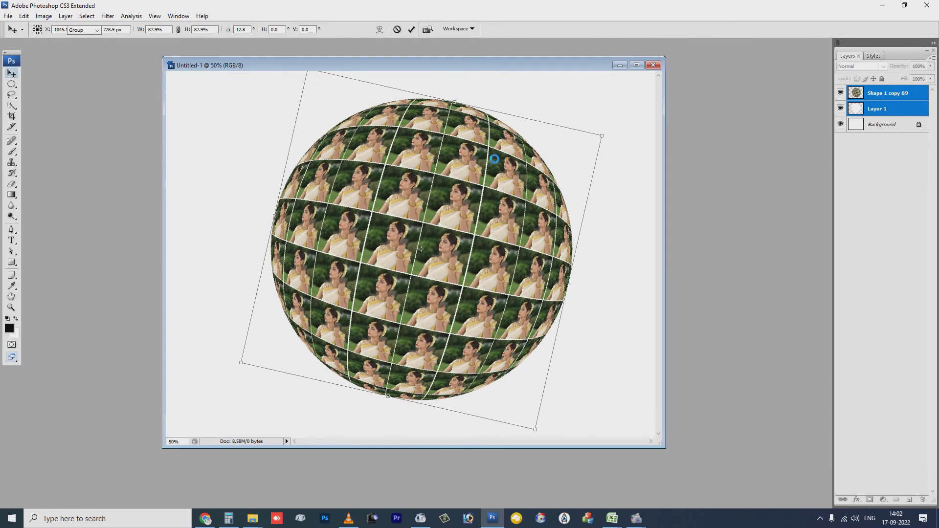
pyautogui.press('Return')
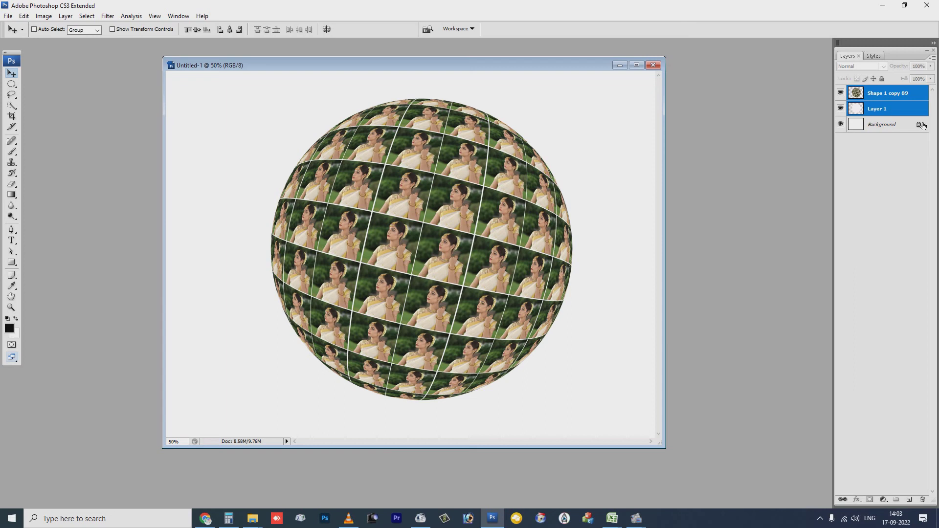
# - Duplicate the Background layer and paint a soft black blob on the copy
pyautogui.click(890, 126)
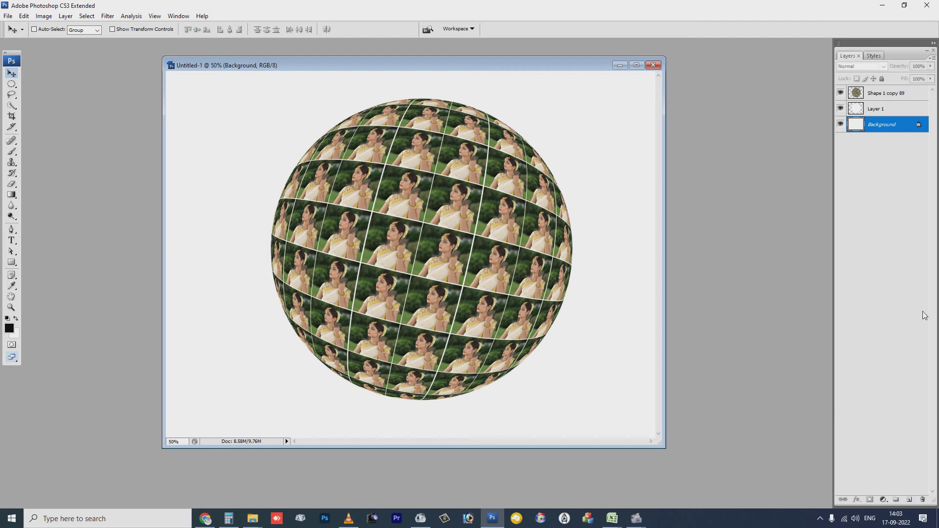
pyautogui.hotkey('ctrl', 'j')
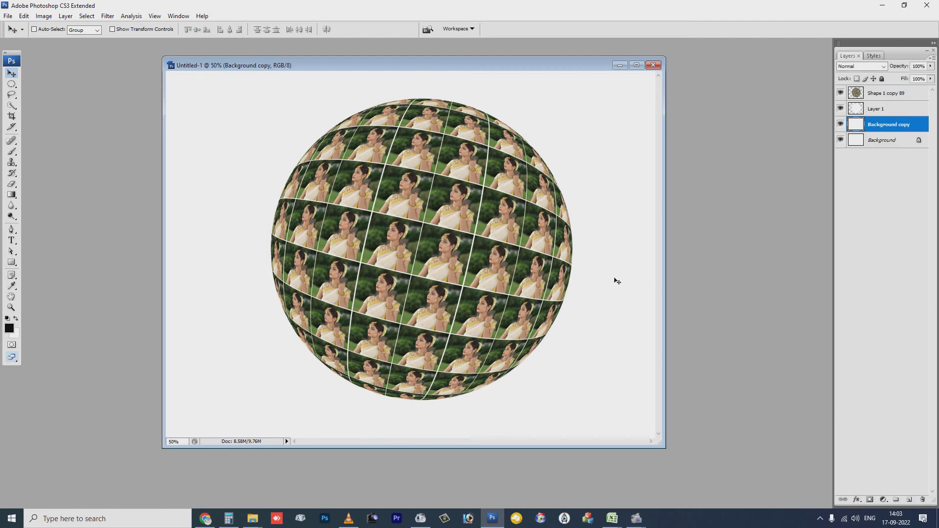
pyautogui.click(13, 153)
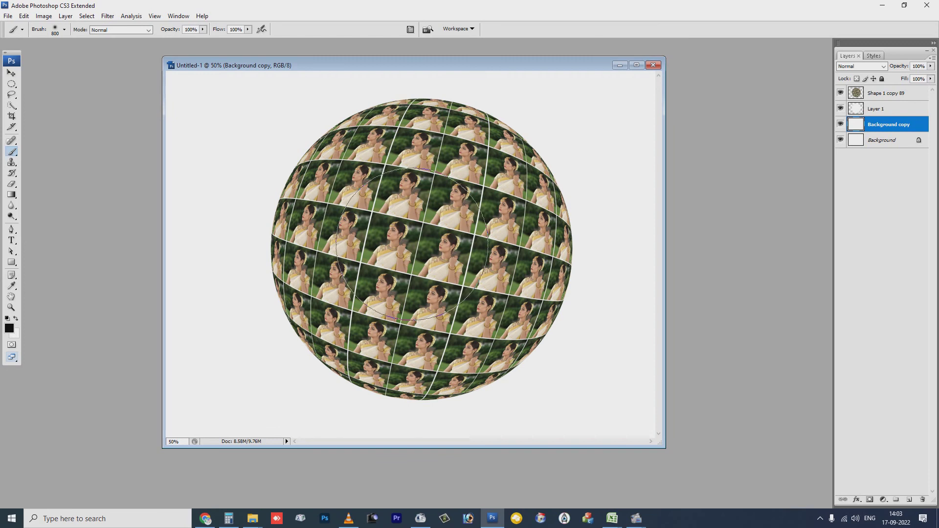
pyautogui.click(10, 72)
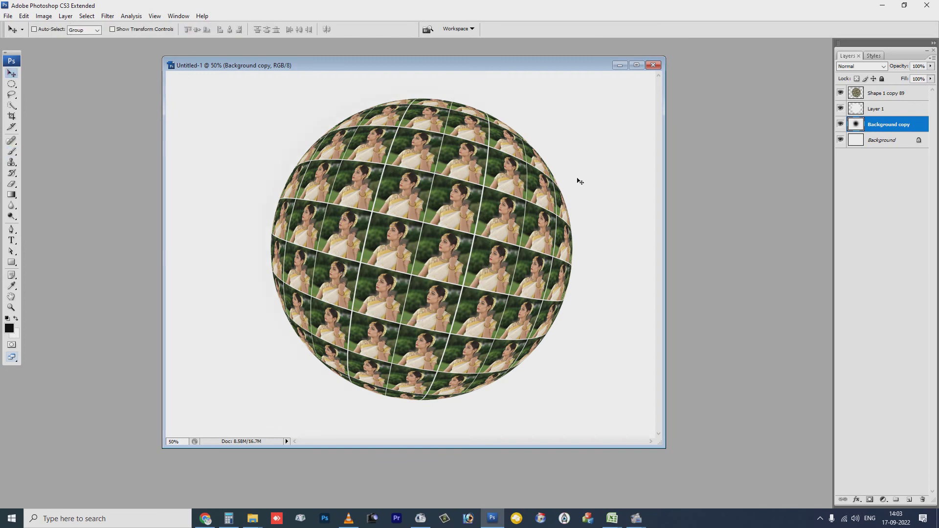
# - Squash the blob into a 104.2% × 52.4% oval shadow centred beneath the sphere
pyautogui.hotkey('ctrl', 't')
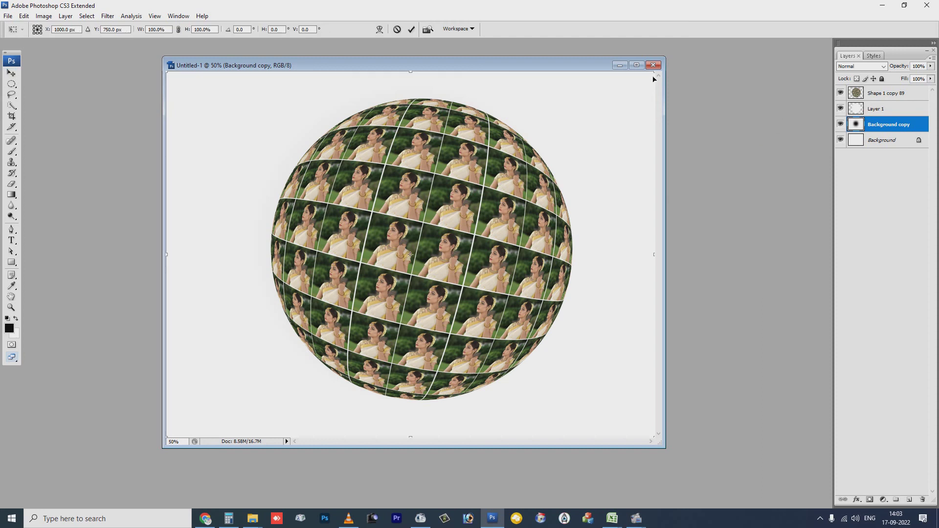
pyautogui.moveTo(654, 74); pyautogui.dragTo(475, 179)
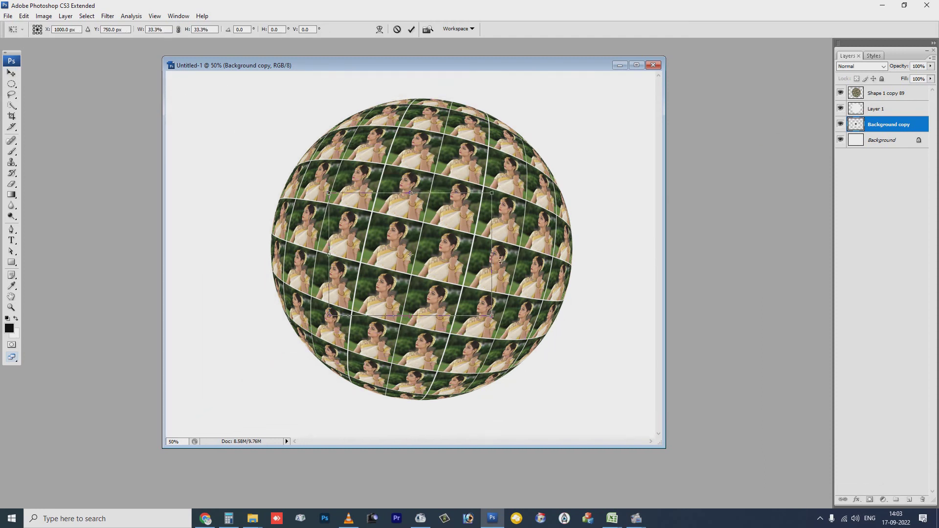
pyautogui.moveTo(492, 253); pyautogui.dragTo(570, 254)
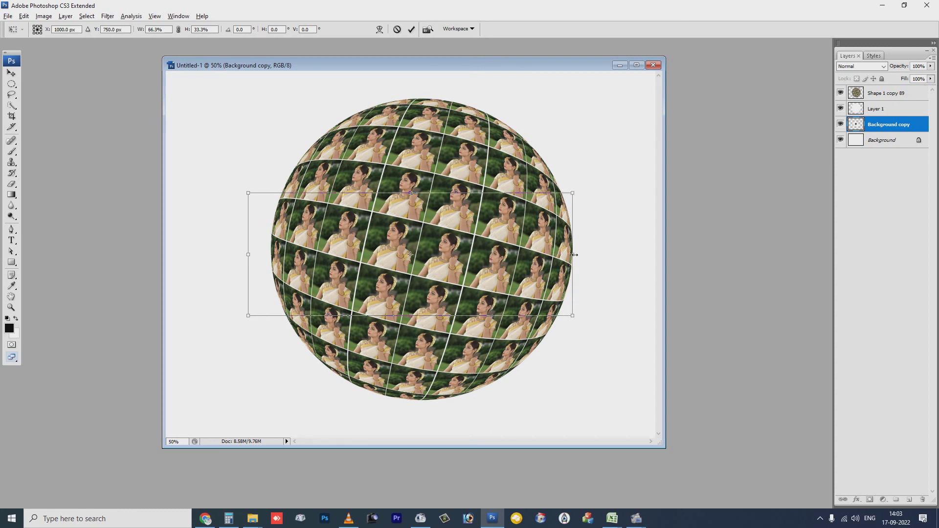
pyautogui.hotkey('shift', 'Right')
pyautogui.hotkey('shift', 'Right')
pyautogui.hotkey('shift', 'Right')
pyautogui.hotkey('shift', 'Right')
pyautogui.press('Right')
pyautogui.press('Right')
pyautogui.press('Right')
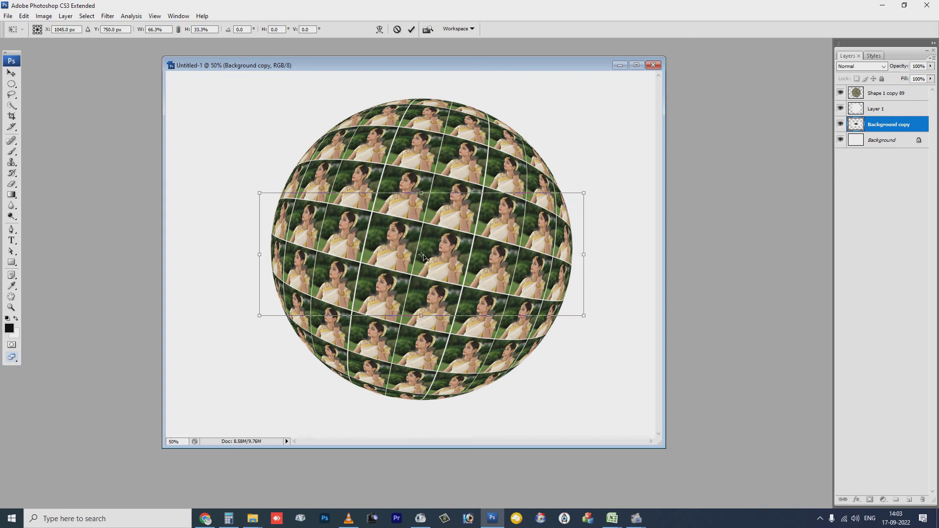
pyautogui.moveTo(460, 241)
pyautogui.mouseDown()
pyautogui.moveTo(478, 374)
pyautogui.moveTo(464, 379)
pyautogui.mouseUp()
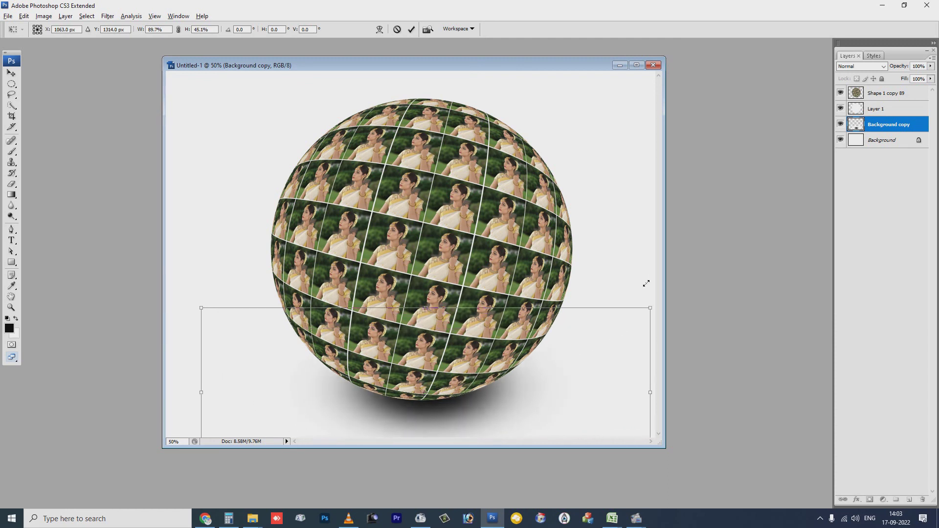
pyautogui.moveTo(589, 330); pyautogui.dragTo(656, 296)
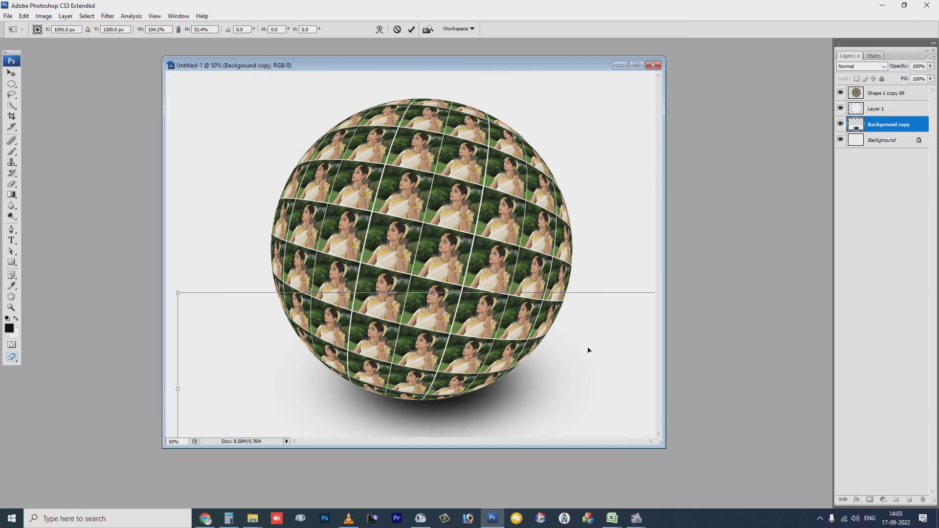
pyautogui.moveTo(594, 349); pyautogui.dragTo(553, 353)
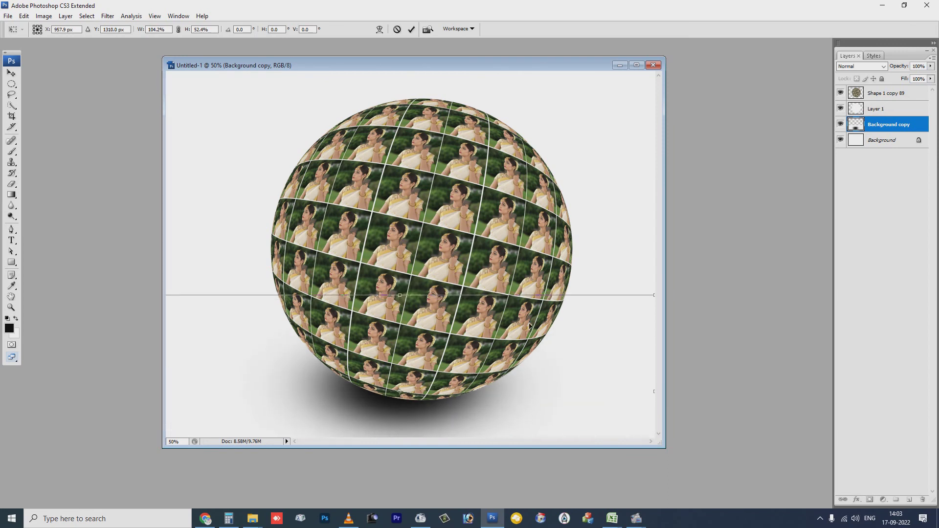
pyautogui.press('Return')
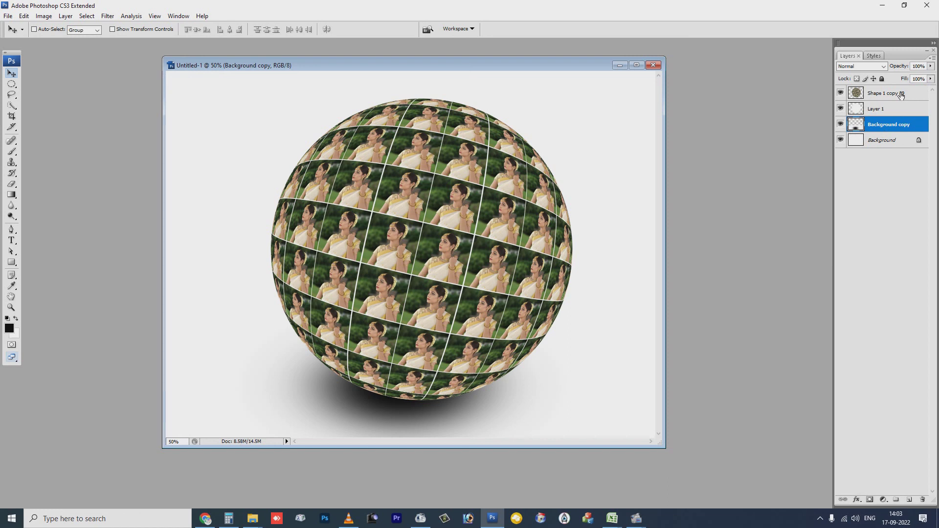
# - Merge the sphere, Layer 1 and shadow layers into one and move it slightly higher
pyautogui.keyDown('shift'); pyautogui.click(901, 95); pyautogui.keyUp('shift')
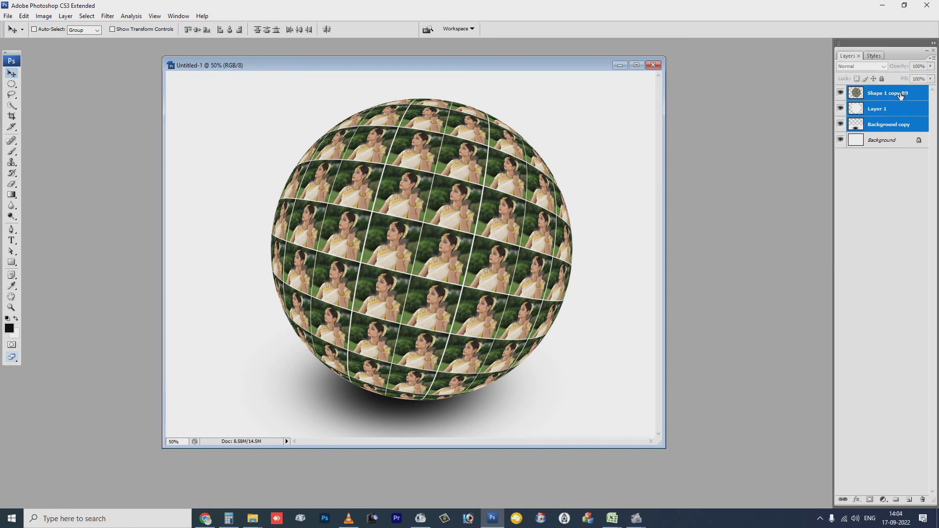
pyautogui.click(933, 58)
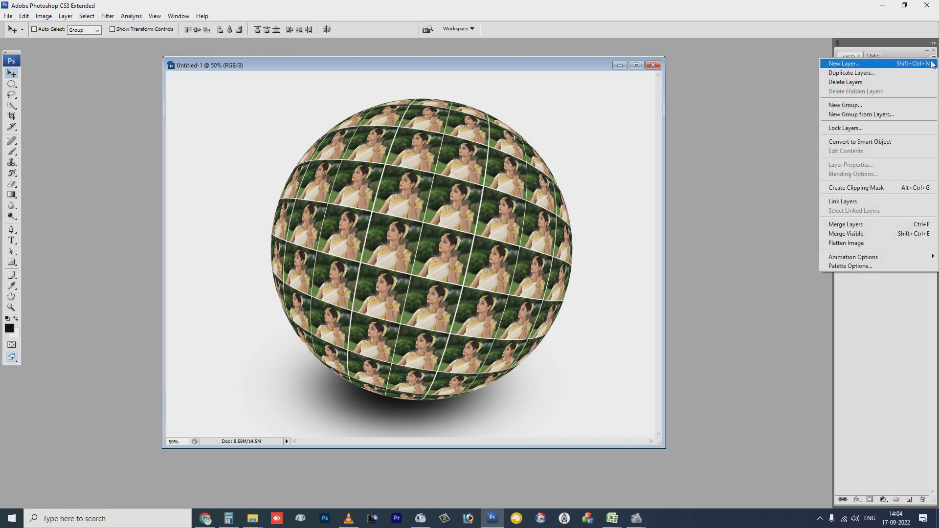
pyautogui.click(865, 227)
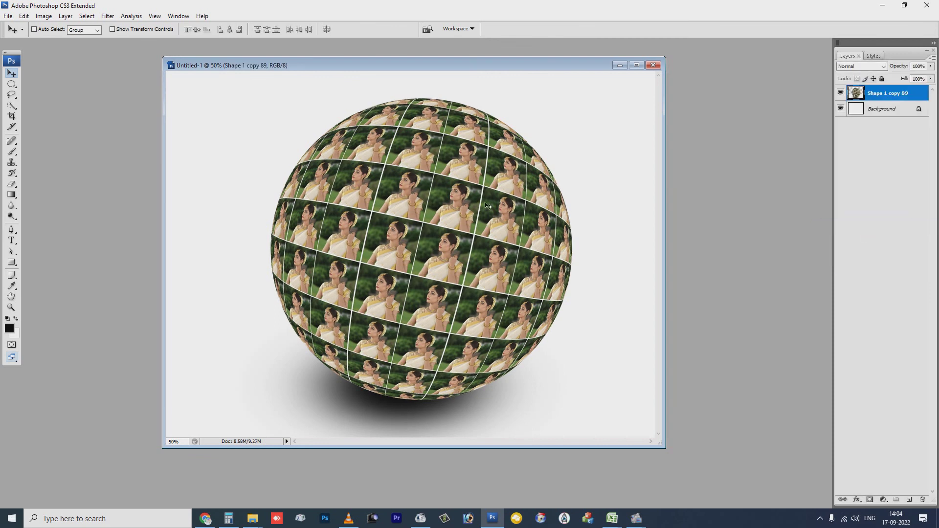
pyautogui.moveTo(429, 210)
pyautogui.mouseDown()
pyautogui.moveTo(415, 159)
pyautogui.moveTo(397, 170)
pyautogui.moveTo(409, 158)
pyautogui.mouseUp()
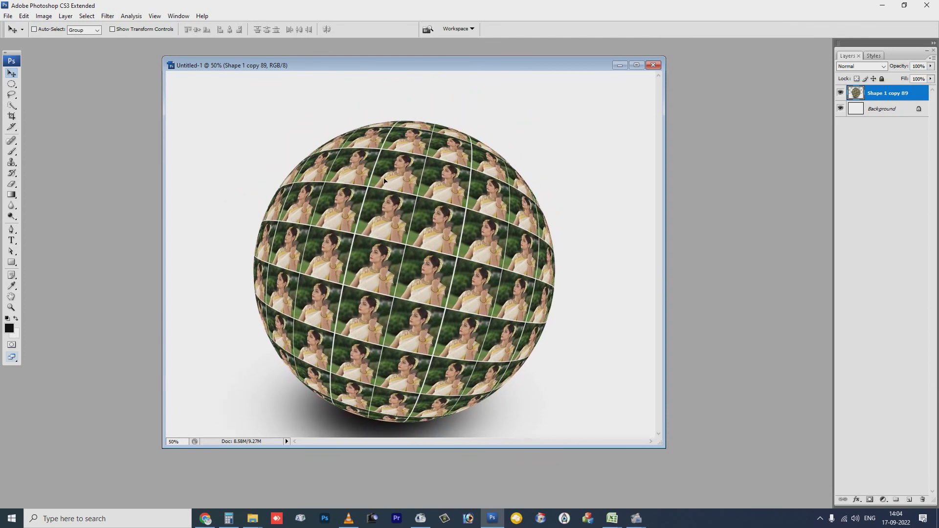